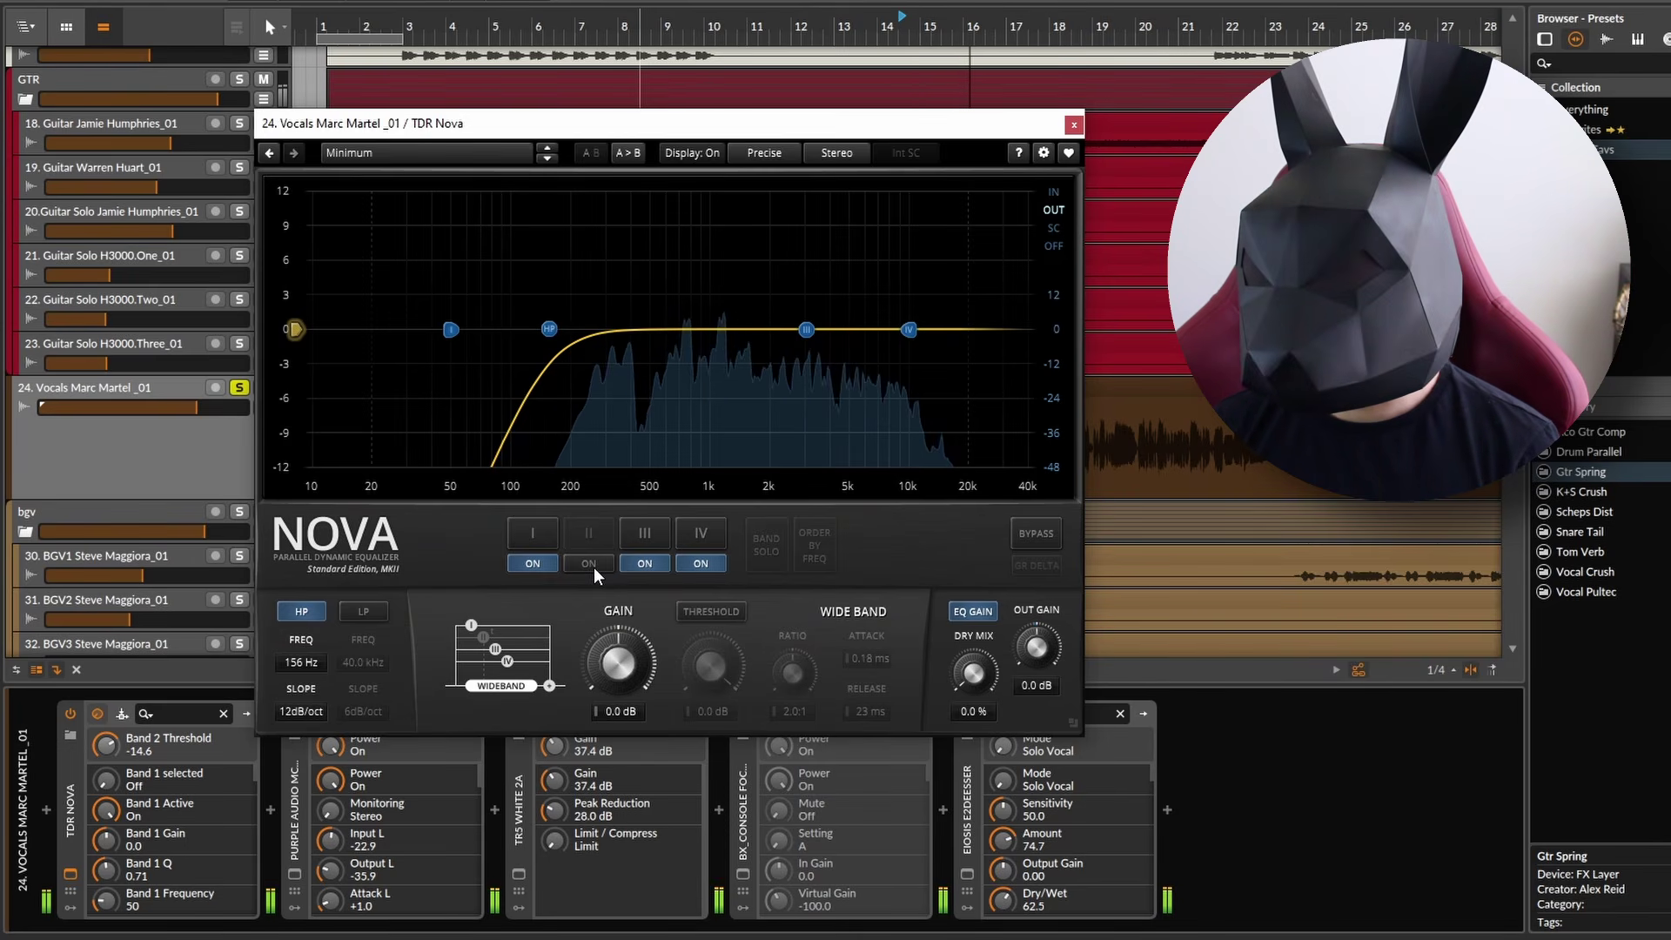
Switch band II of the Nova EQ back on and take the lead vocal track out of solo.
left_click(589, 563)
left_click(238, 387)
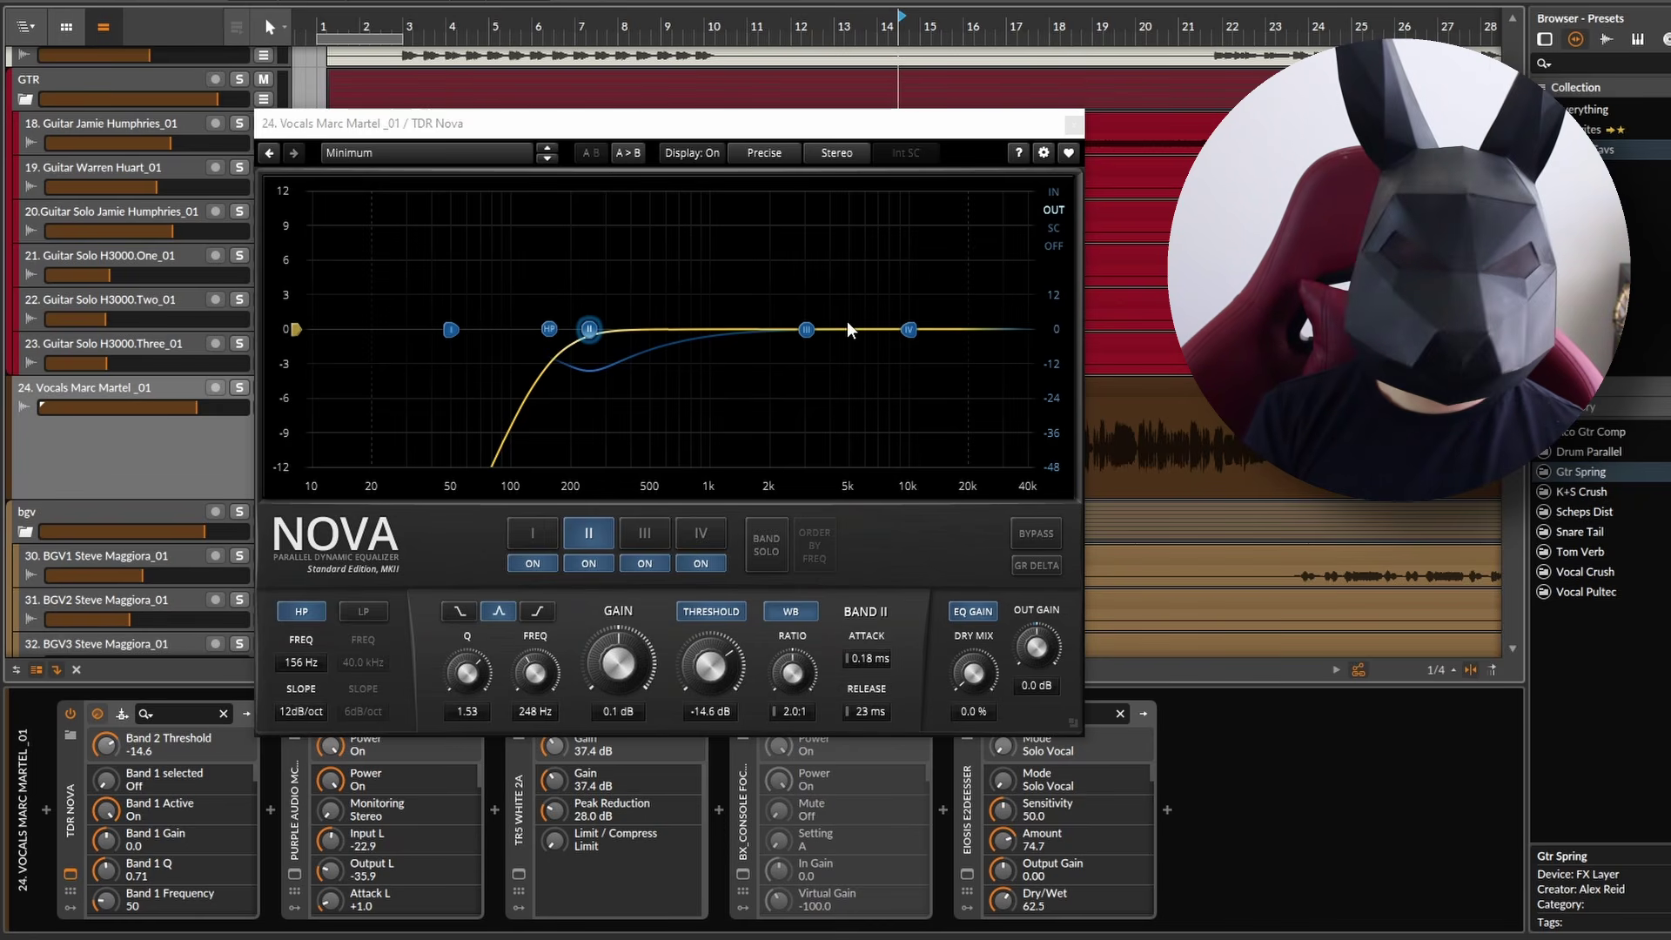
Select band III, isolate it with Band Solo, and solo the lead vocal track.
left_click(646, 534)
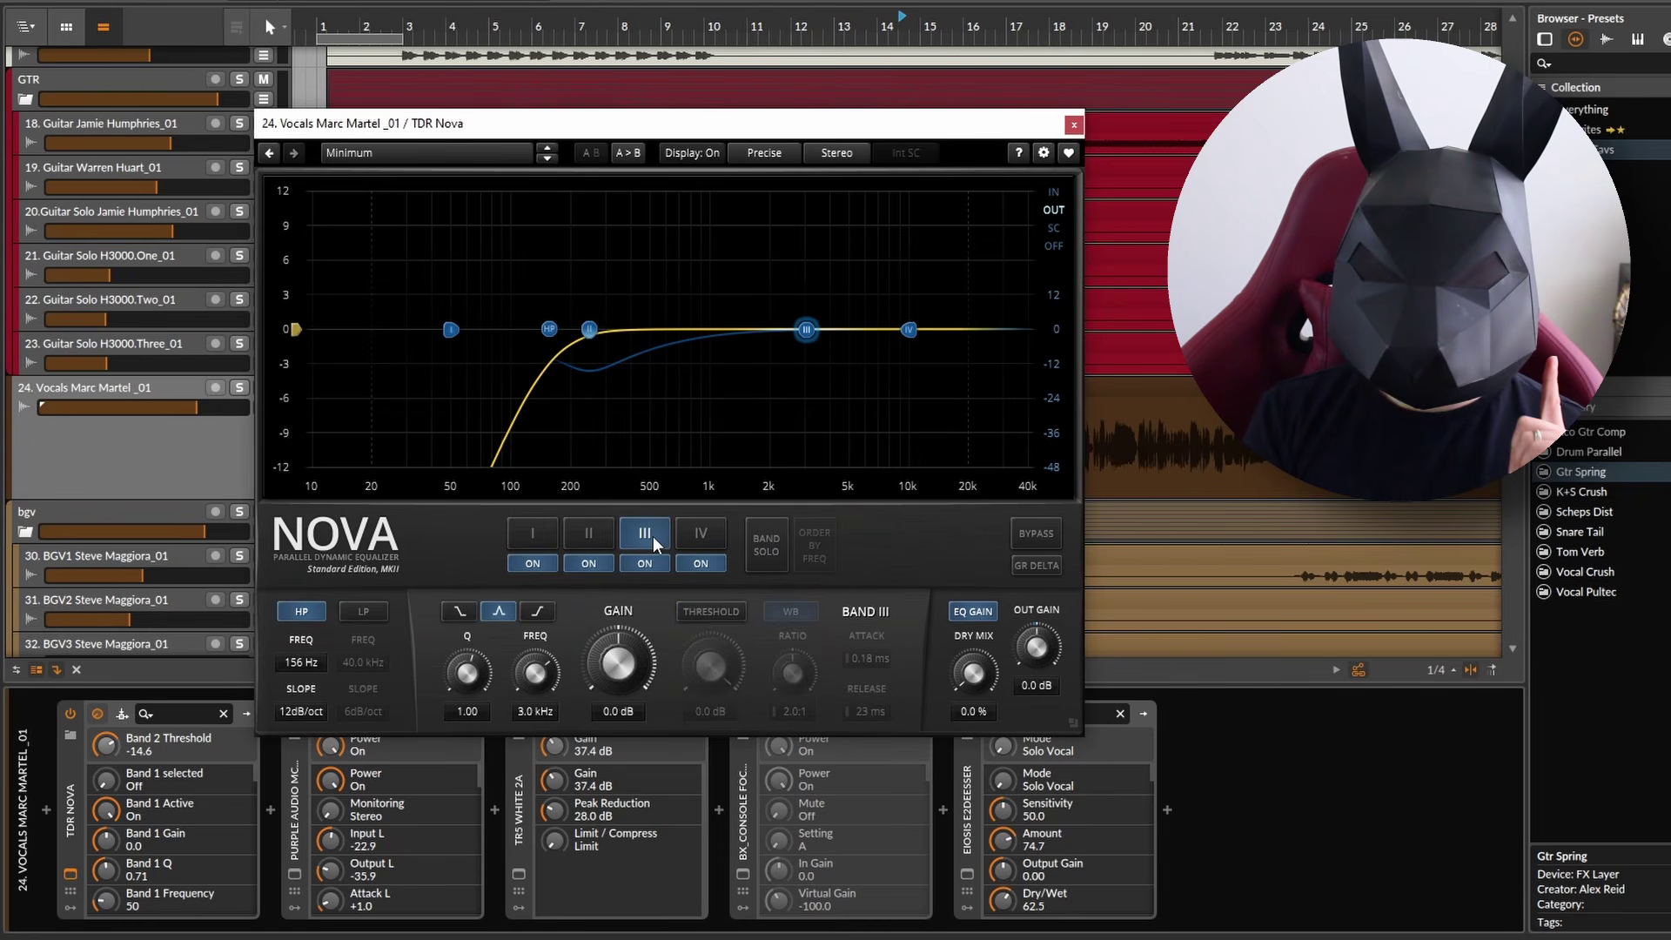
left_click(770, 535)
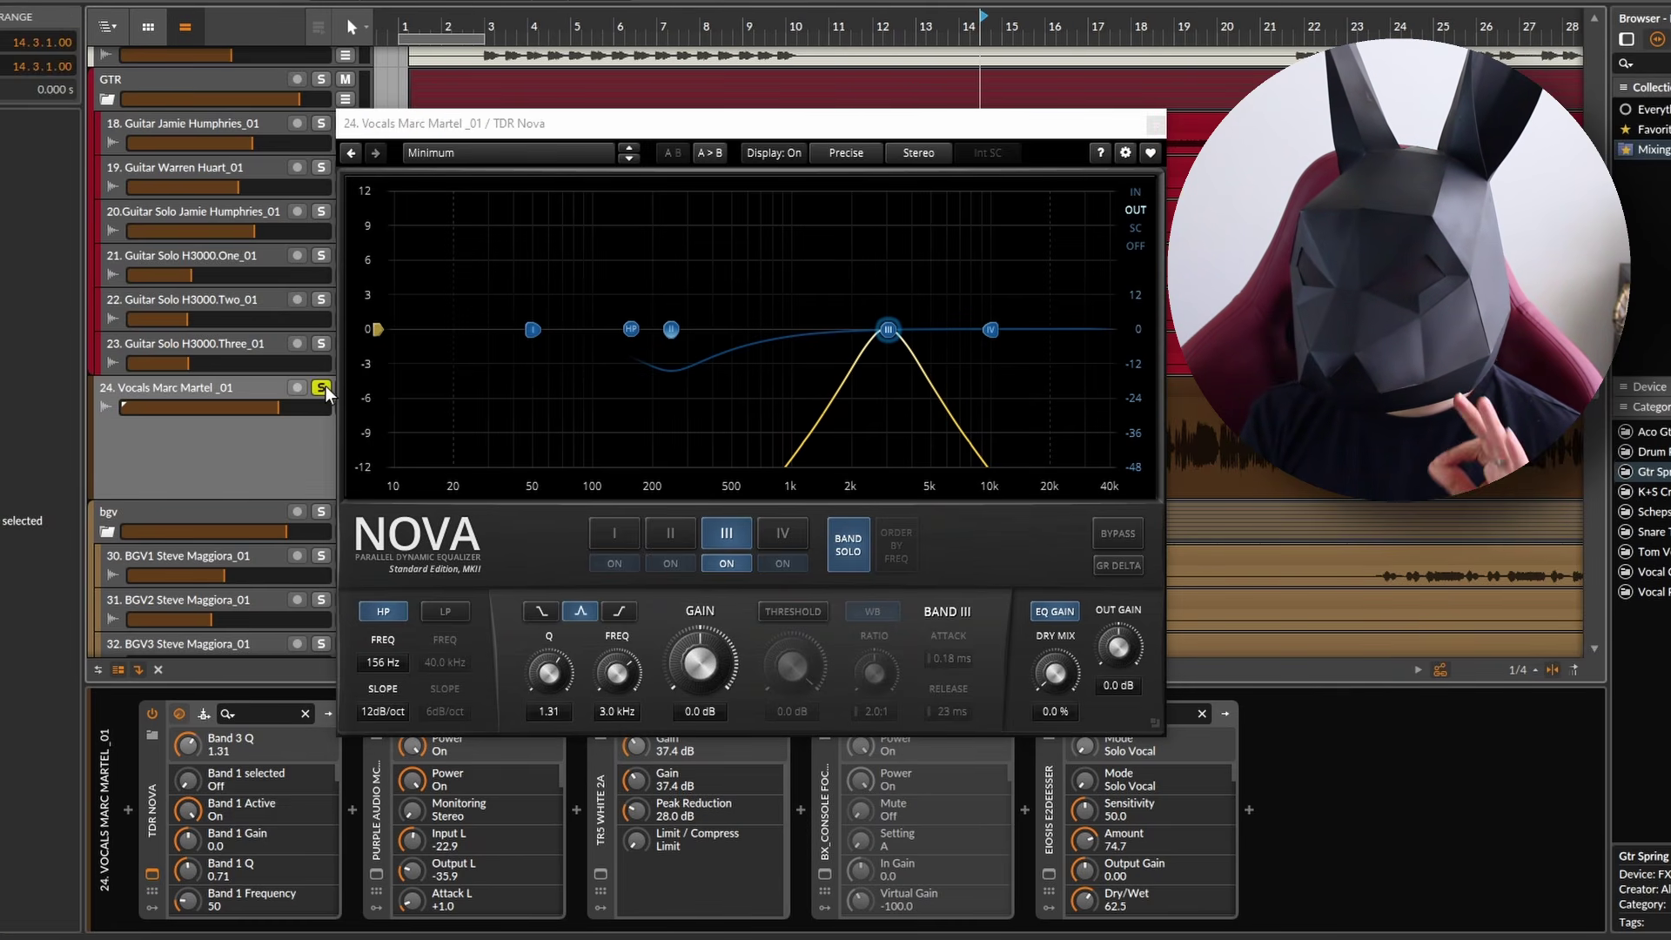
left_click(240, 388)
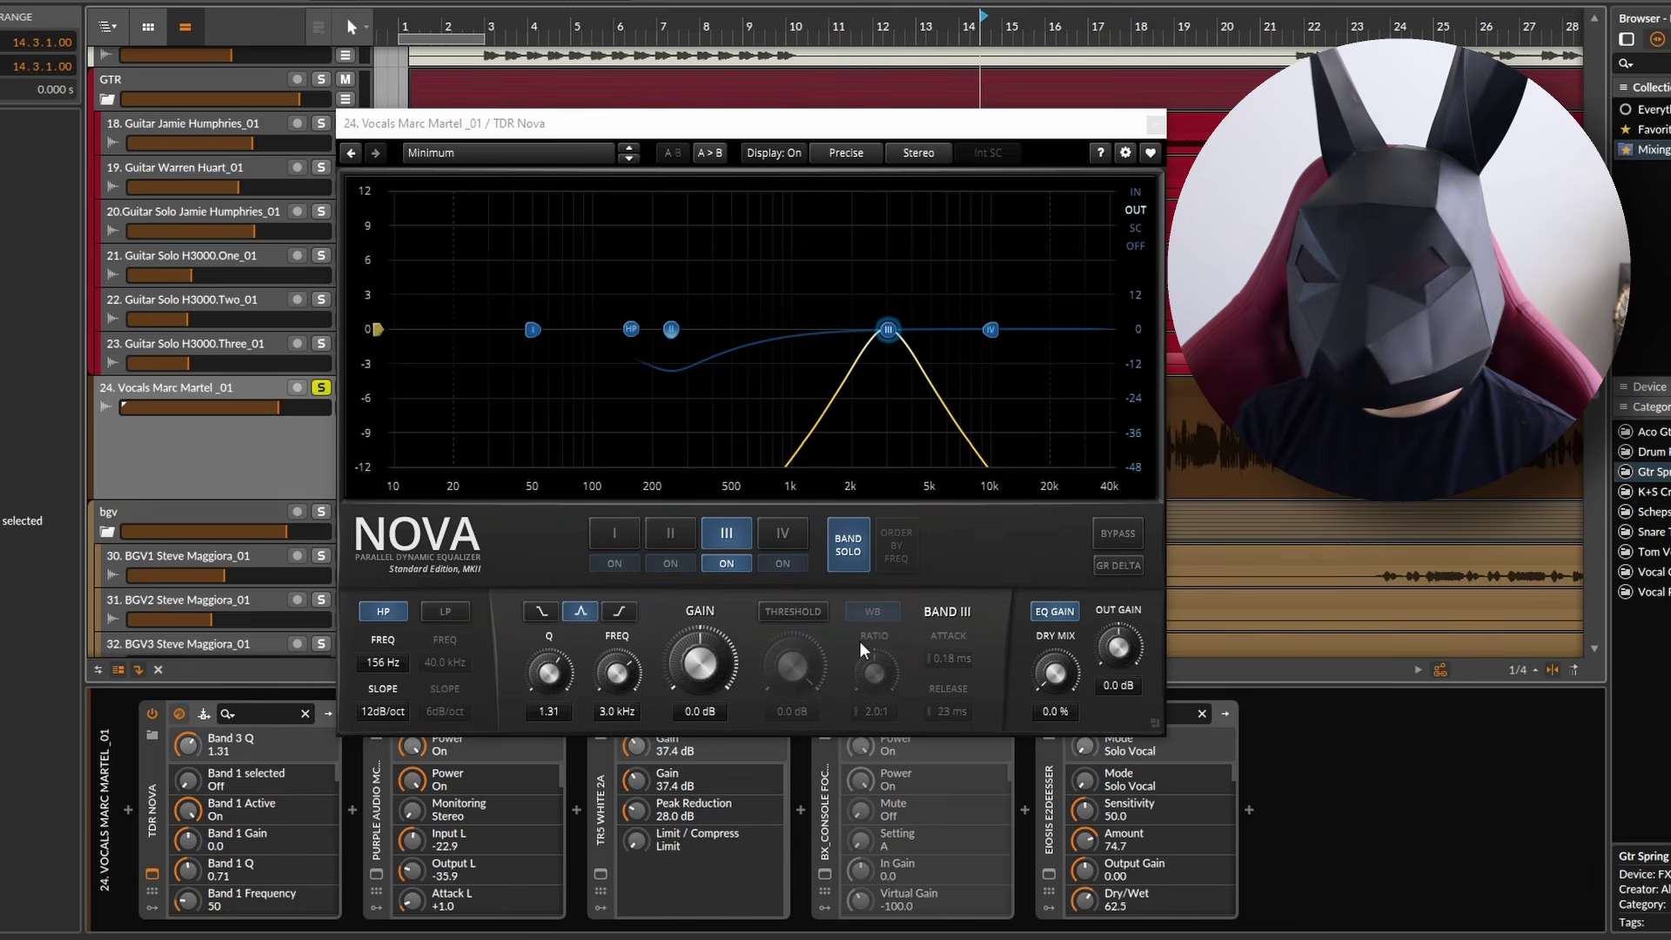
Play the vocal and sweep the soloed band III down through the midrange, settling it at about 2001 Hz.
key("space")
left_click_drag(888, 329, 805, 329)
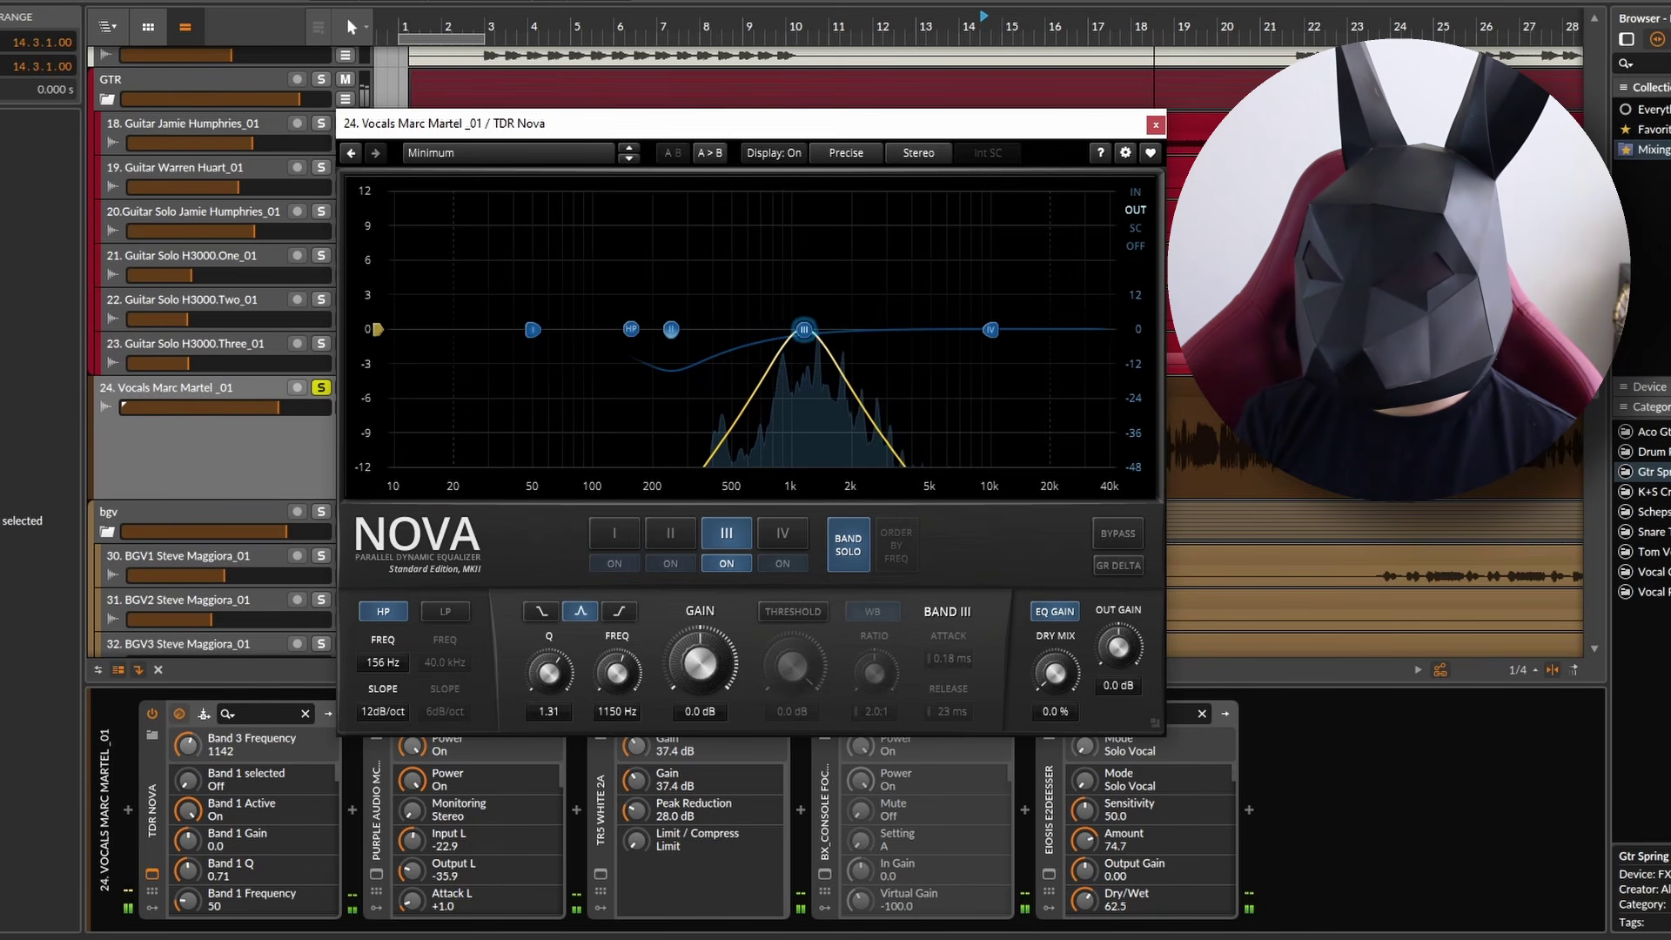
left_click_drag(624, 686, 624, 652)
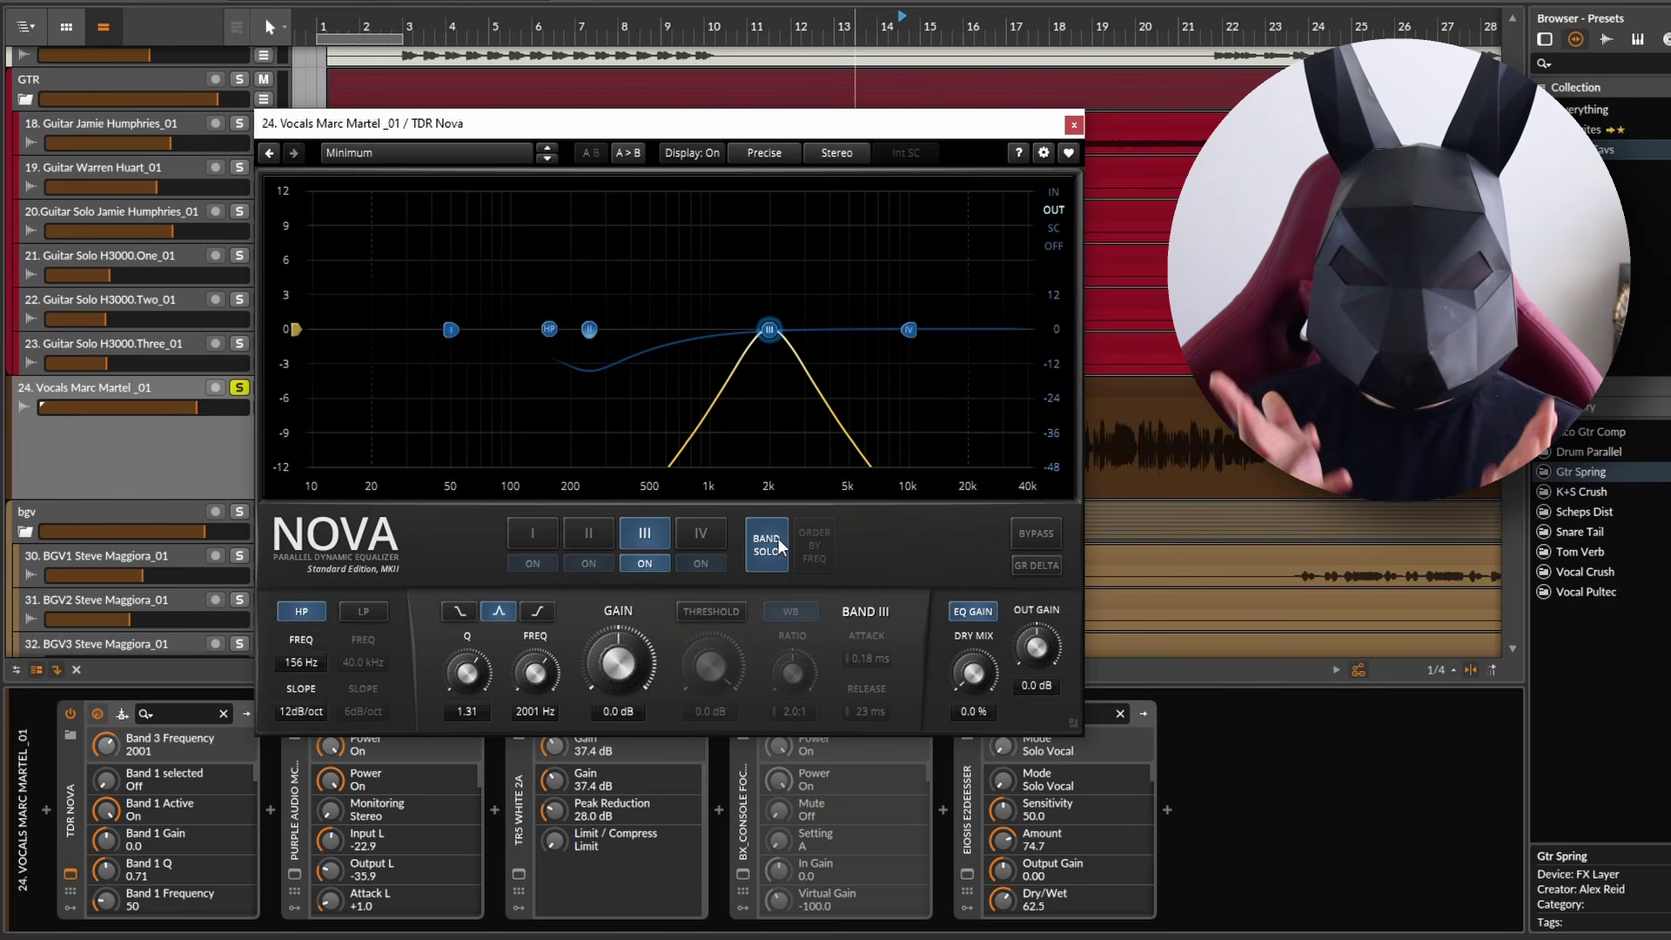
Compare the isolated band III at 2001 Hz with the full vocal by toggling Band Solo during playback.
key("space")
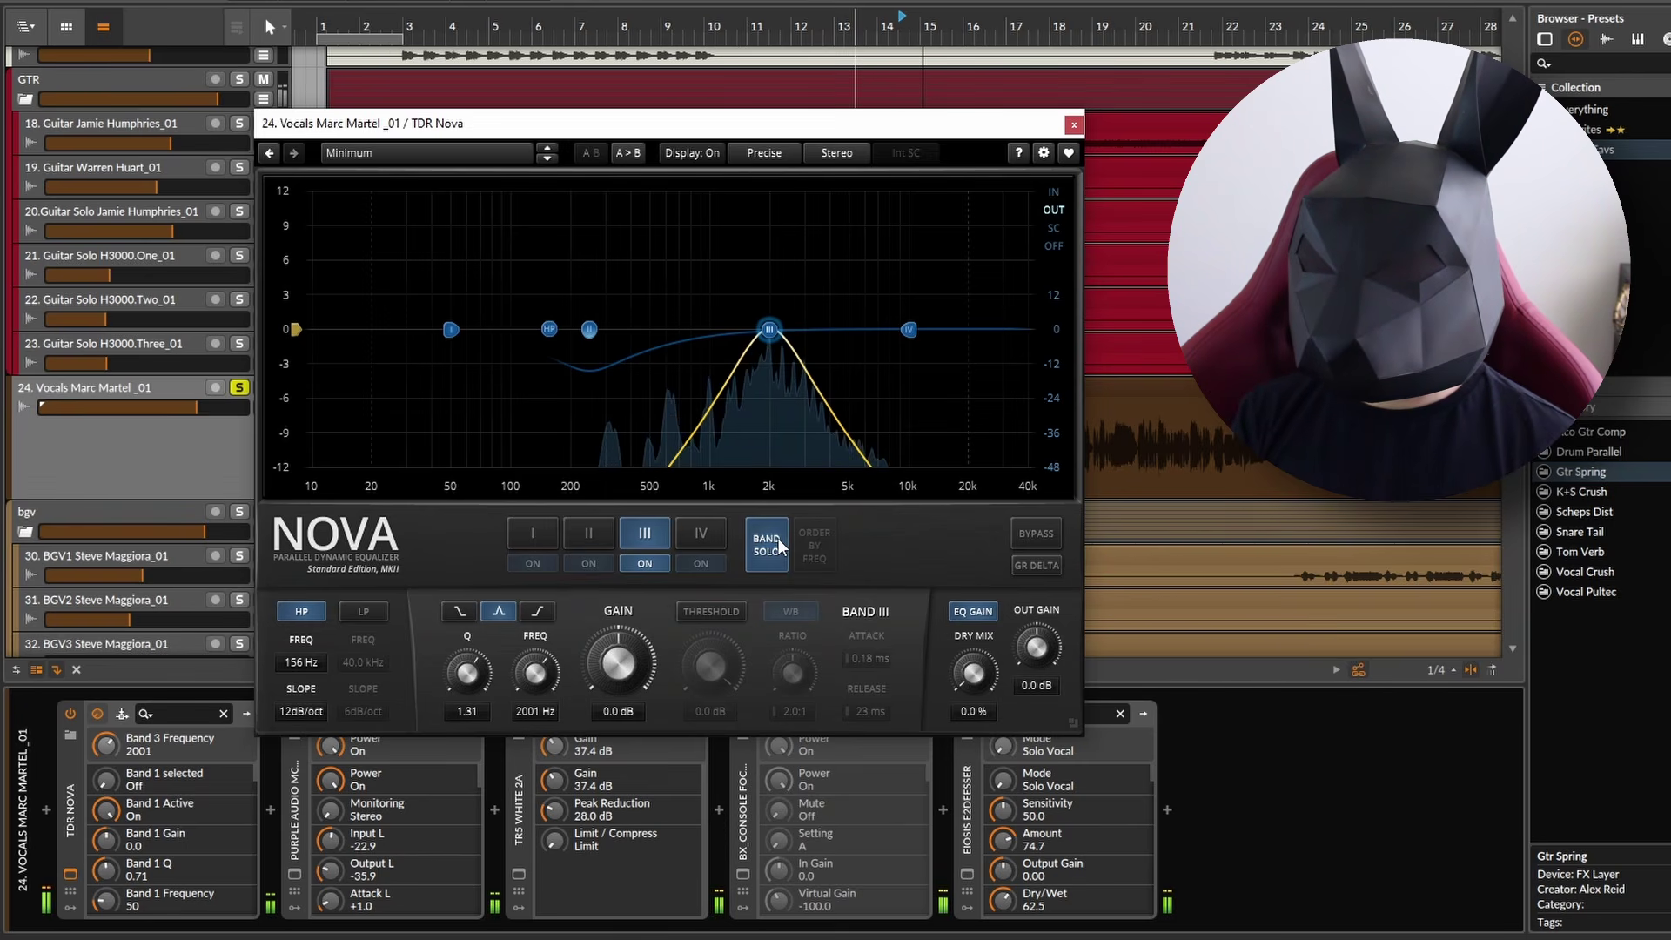
left_click(778, 538)
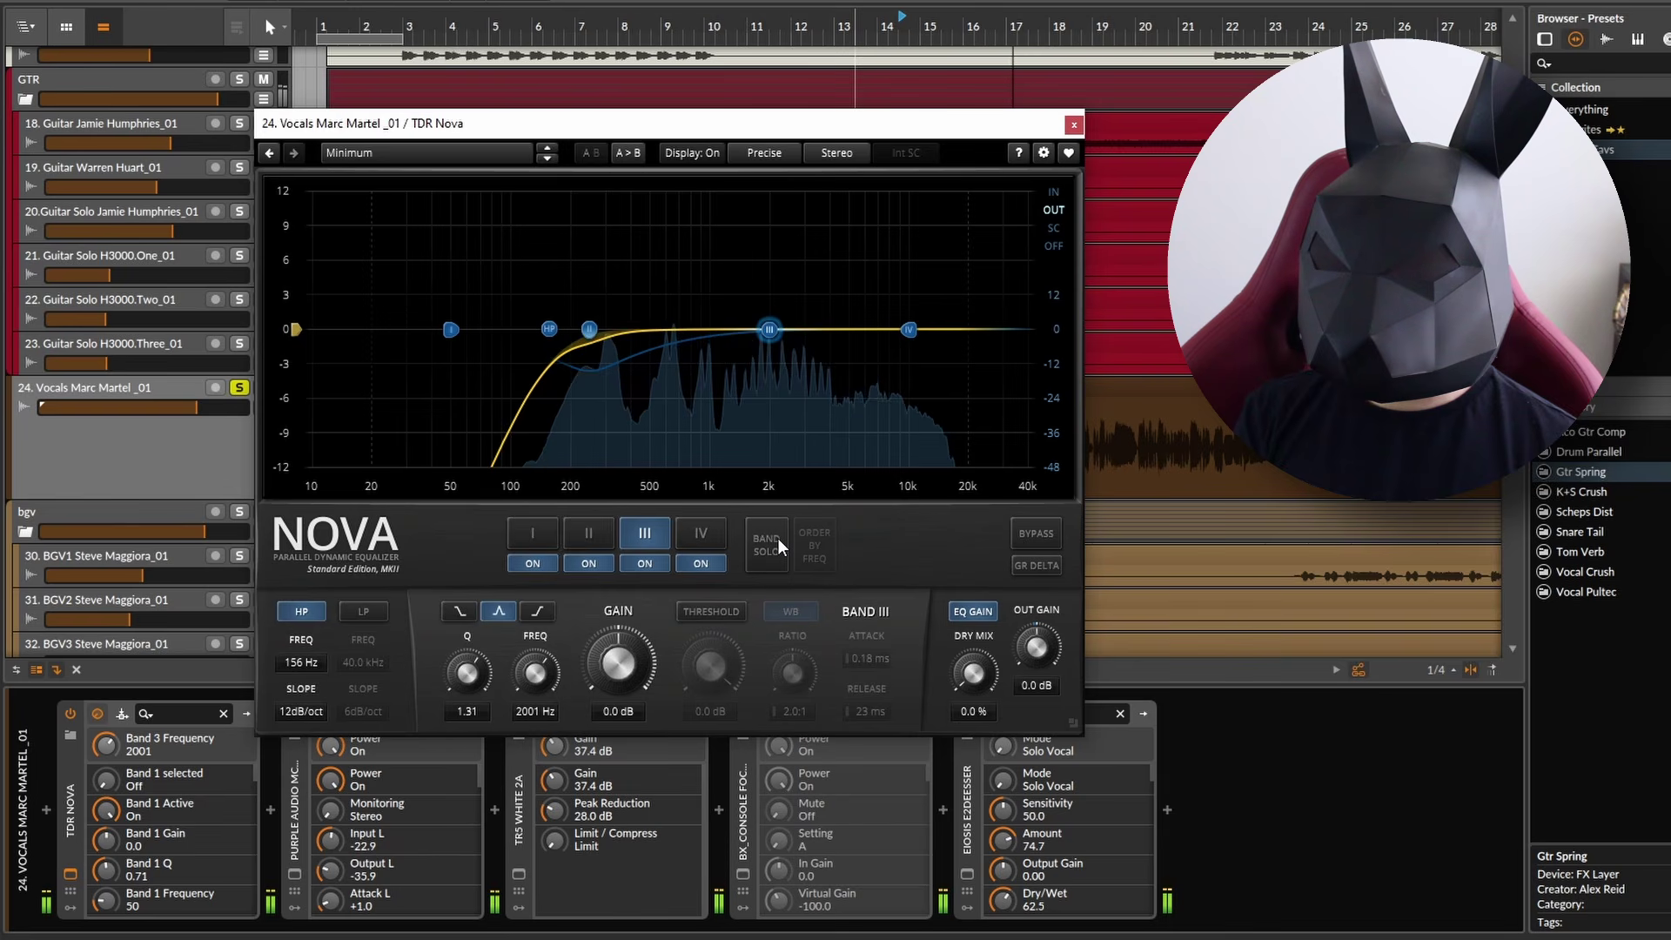
left_click(777, 538)
key("space")
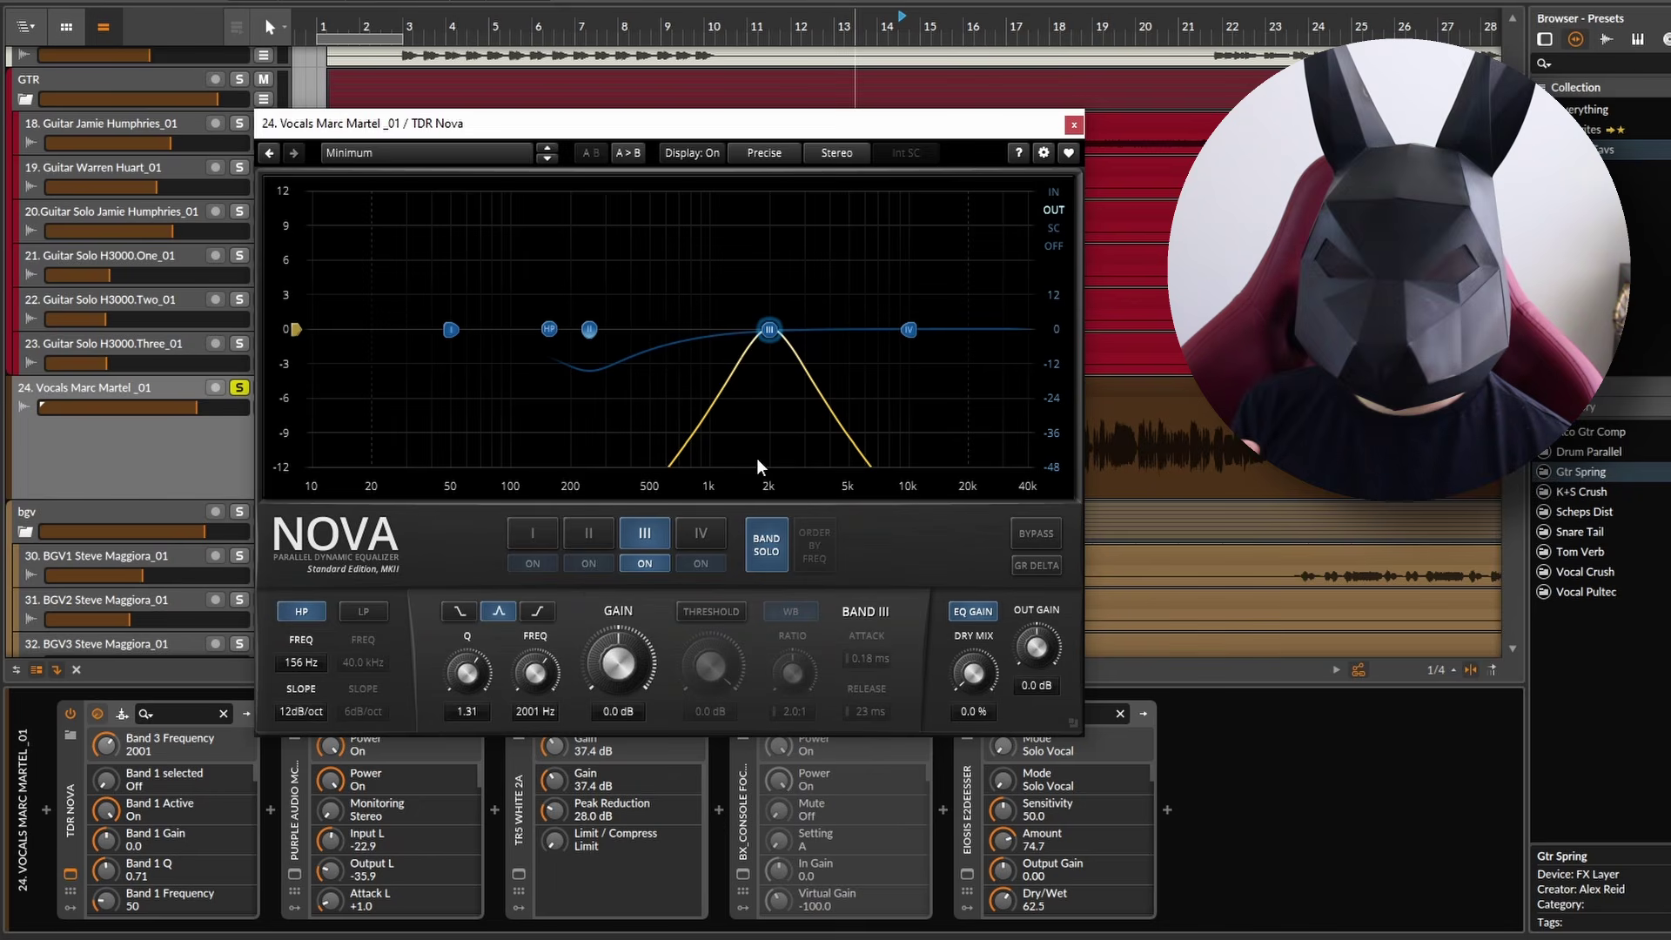
key("space")
left_click(774, 554)
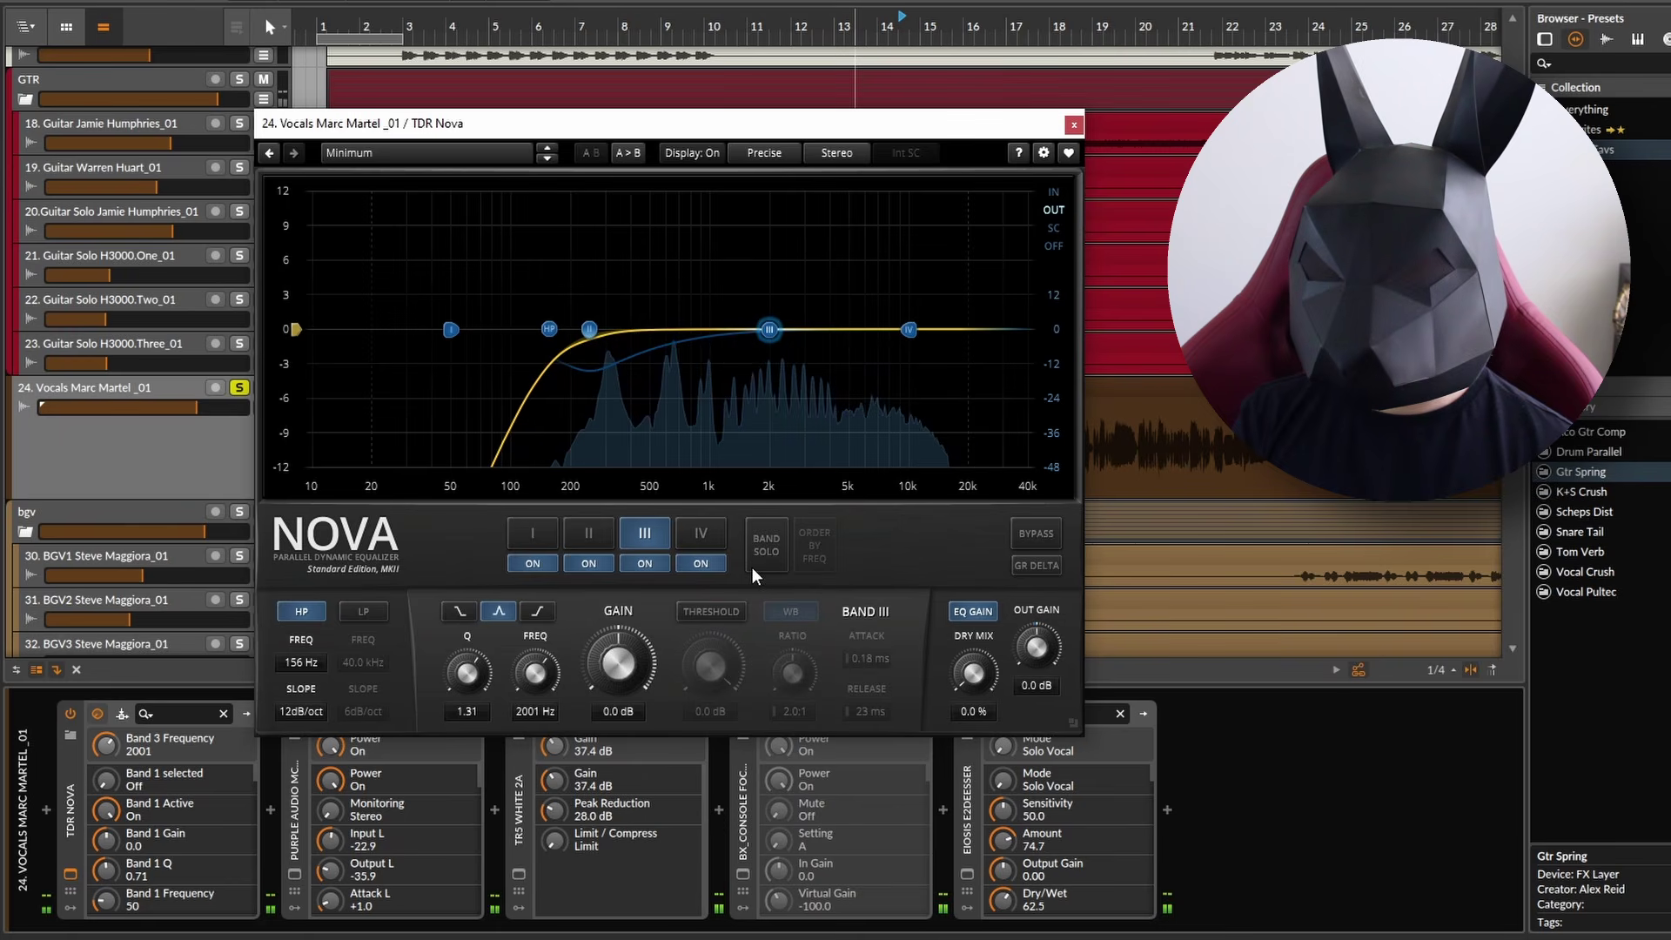
Sweep the soloed band III to about 712 Hz with a Q of 1.24, and turn Band Solo off.
left_click(773, 553)
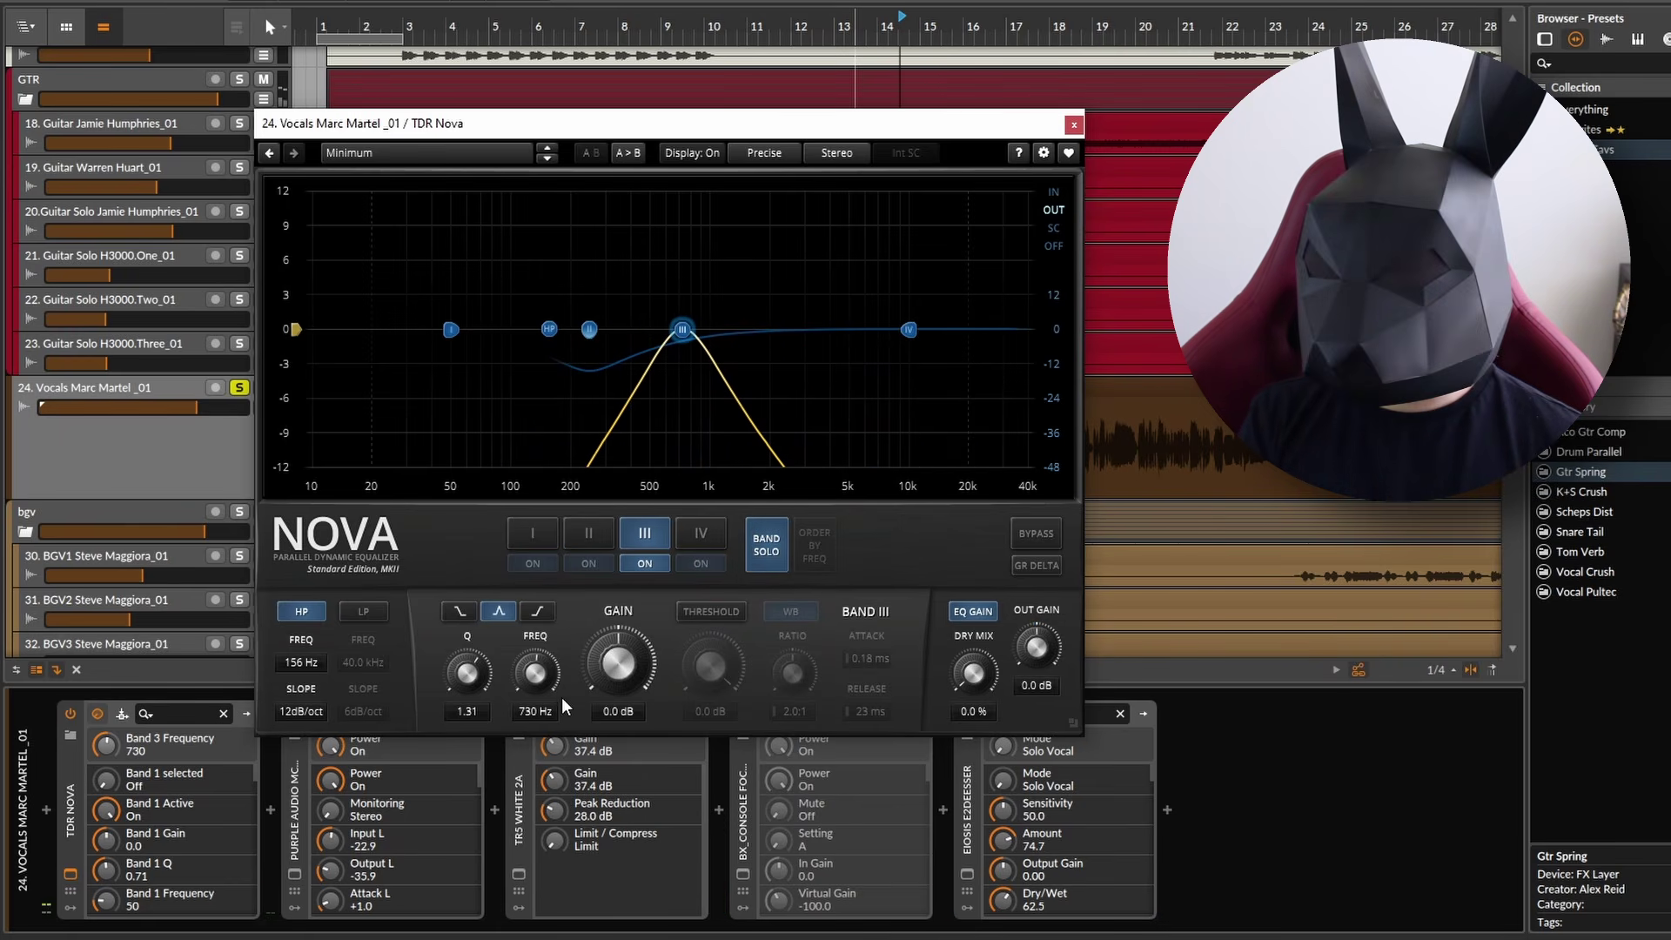
left_click_drag(535, 673, 535, 679)
mouse_move(677, 330)
left_mouse_down()
mouse_move(697, 330)
mouse_move(681, 330)
left_mouse_up()
left_click(761, 545)
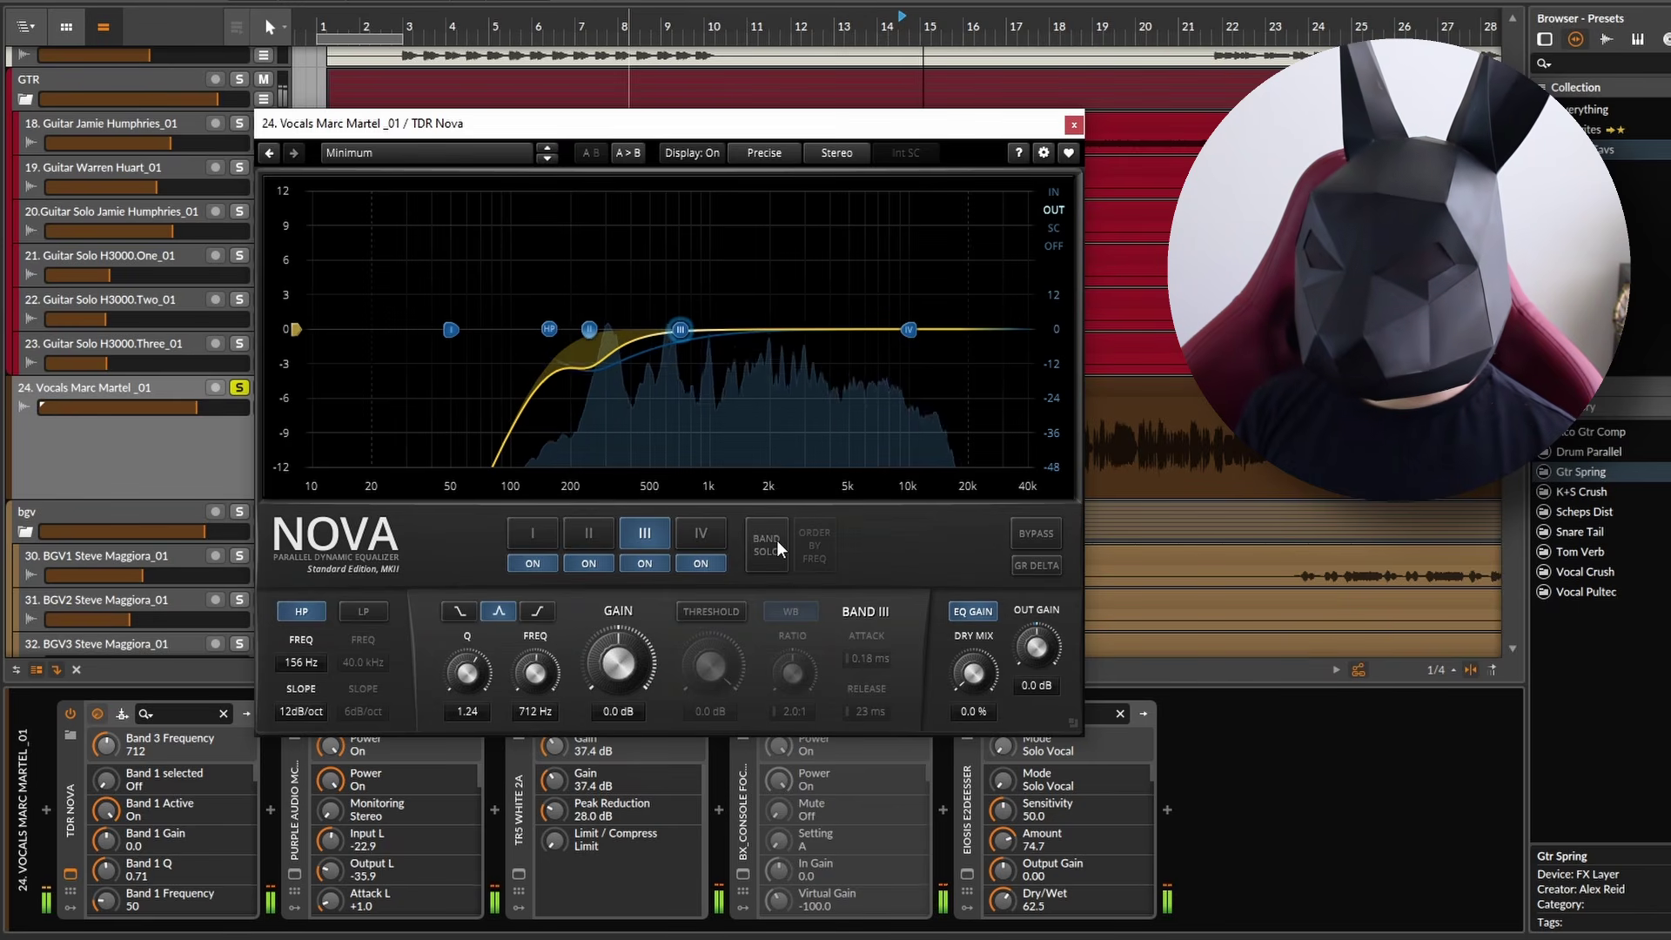
Compare the isolated band III at 712 Hz with the full vocal by toggling Band Solo.
left_click(776, 540)
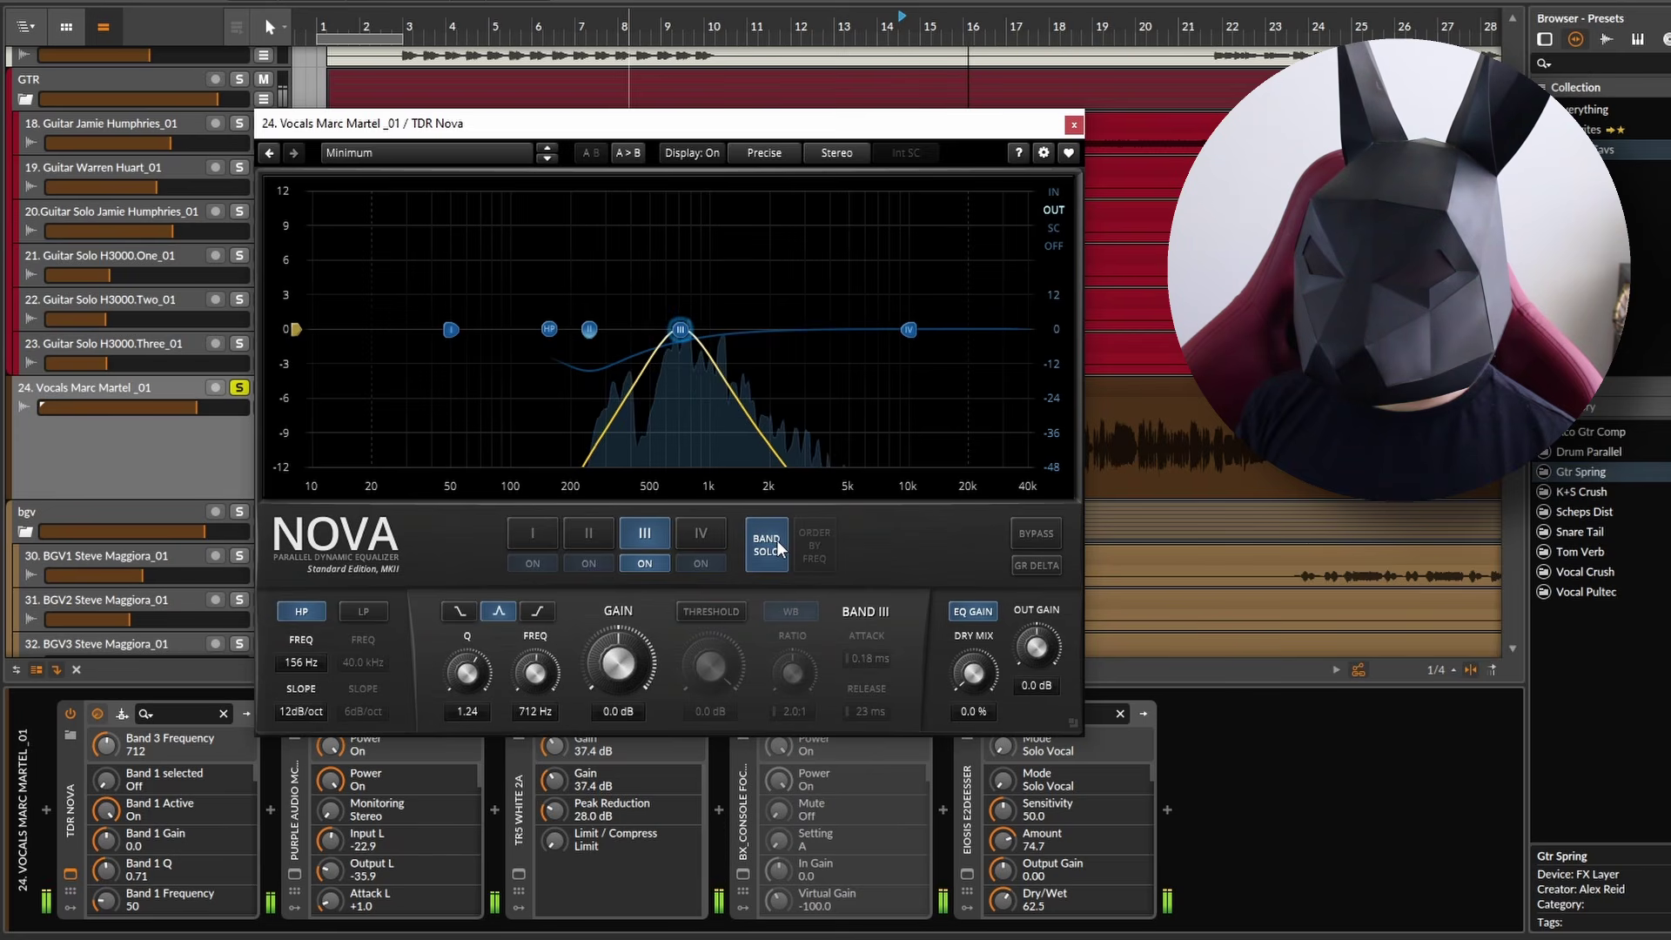
left_click(777, 540)
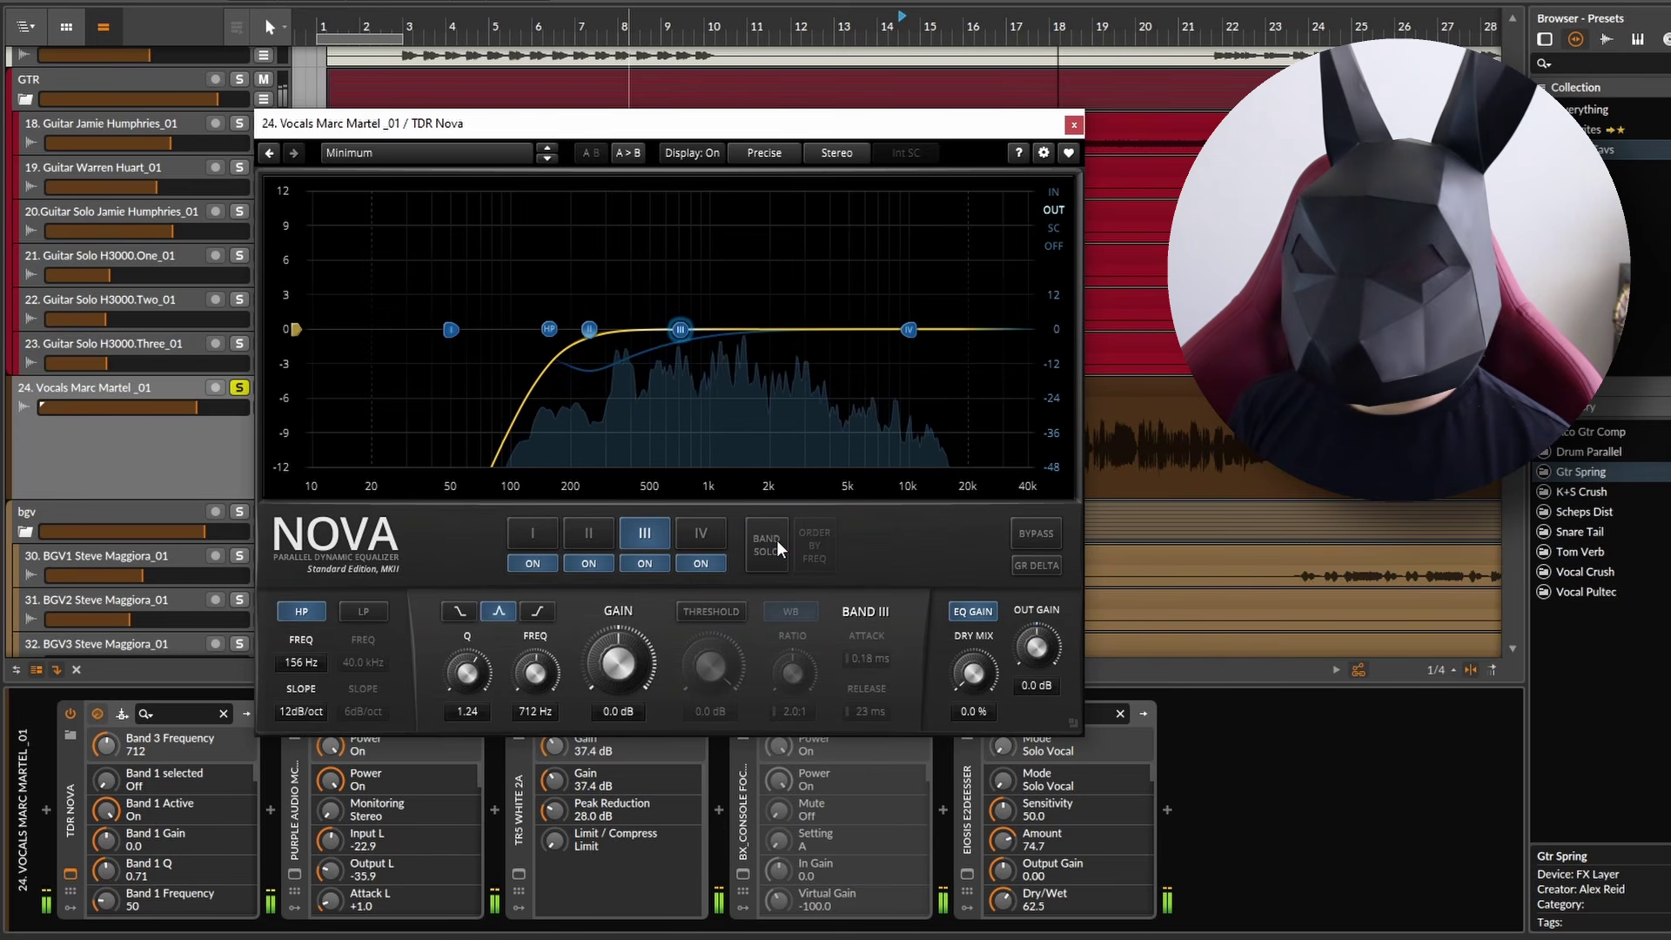
left_click(777, 544)
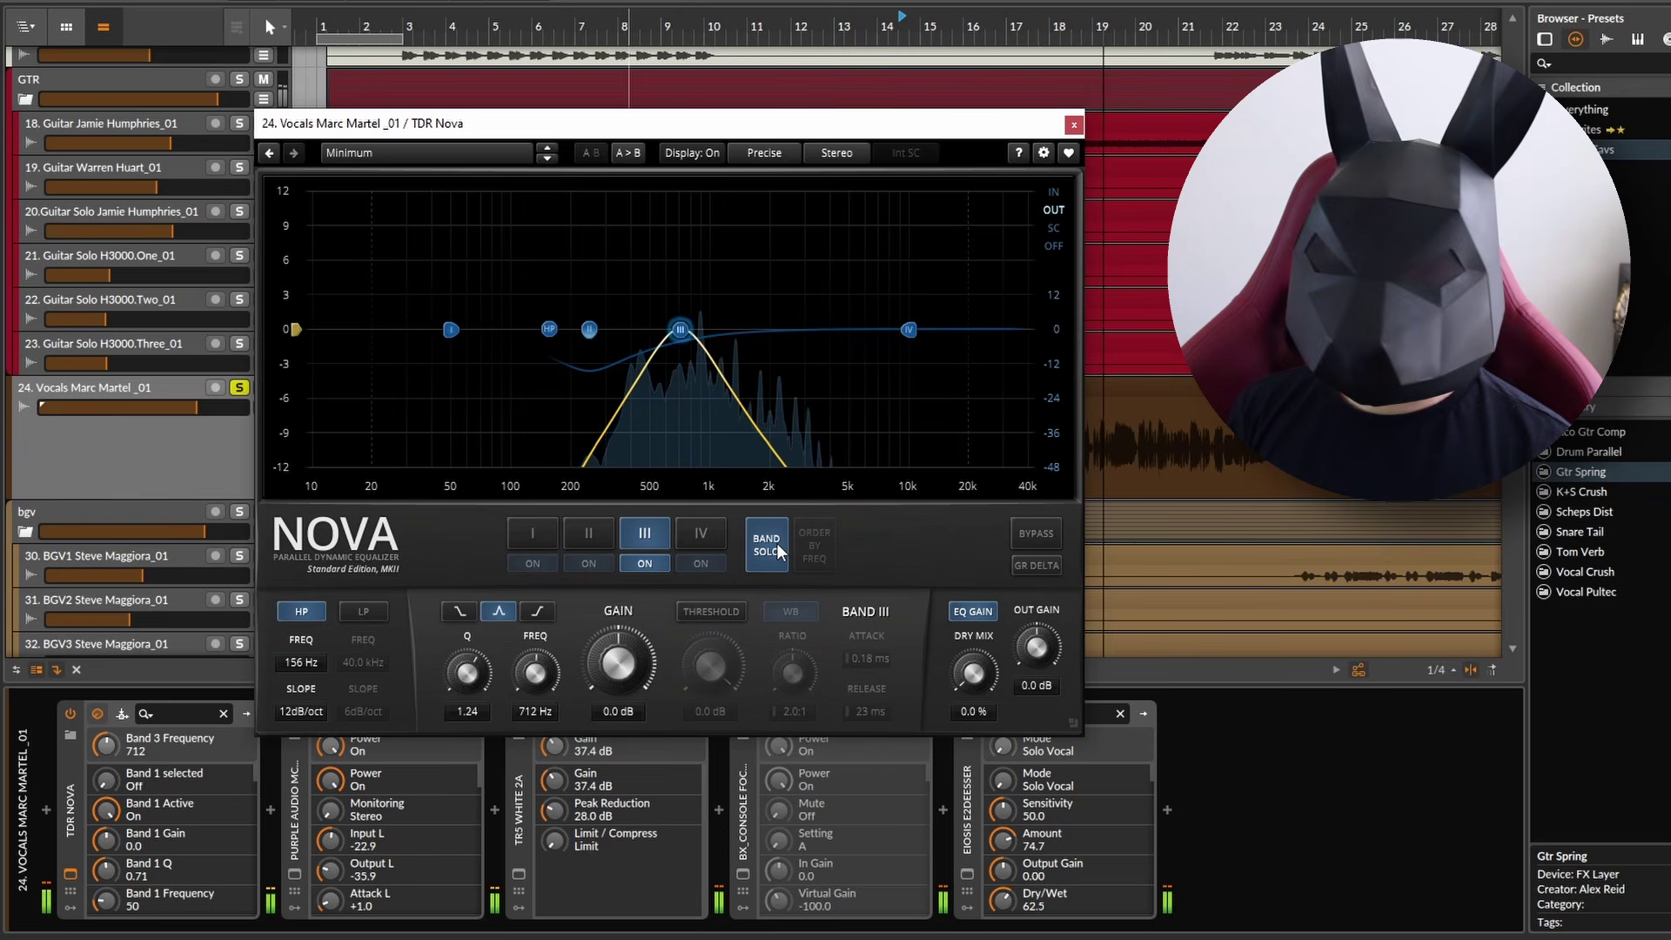
left_click(776, 543)
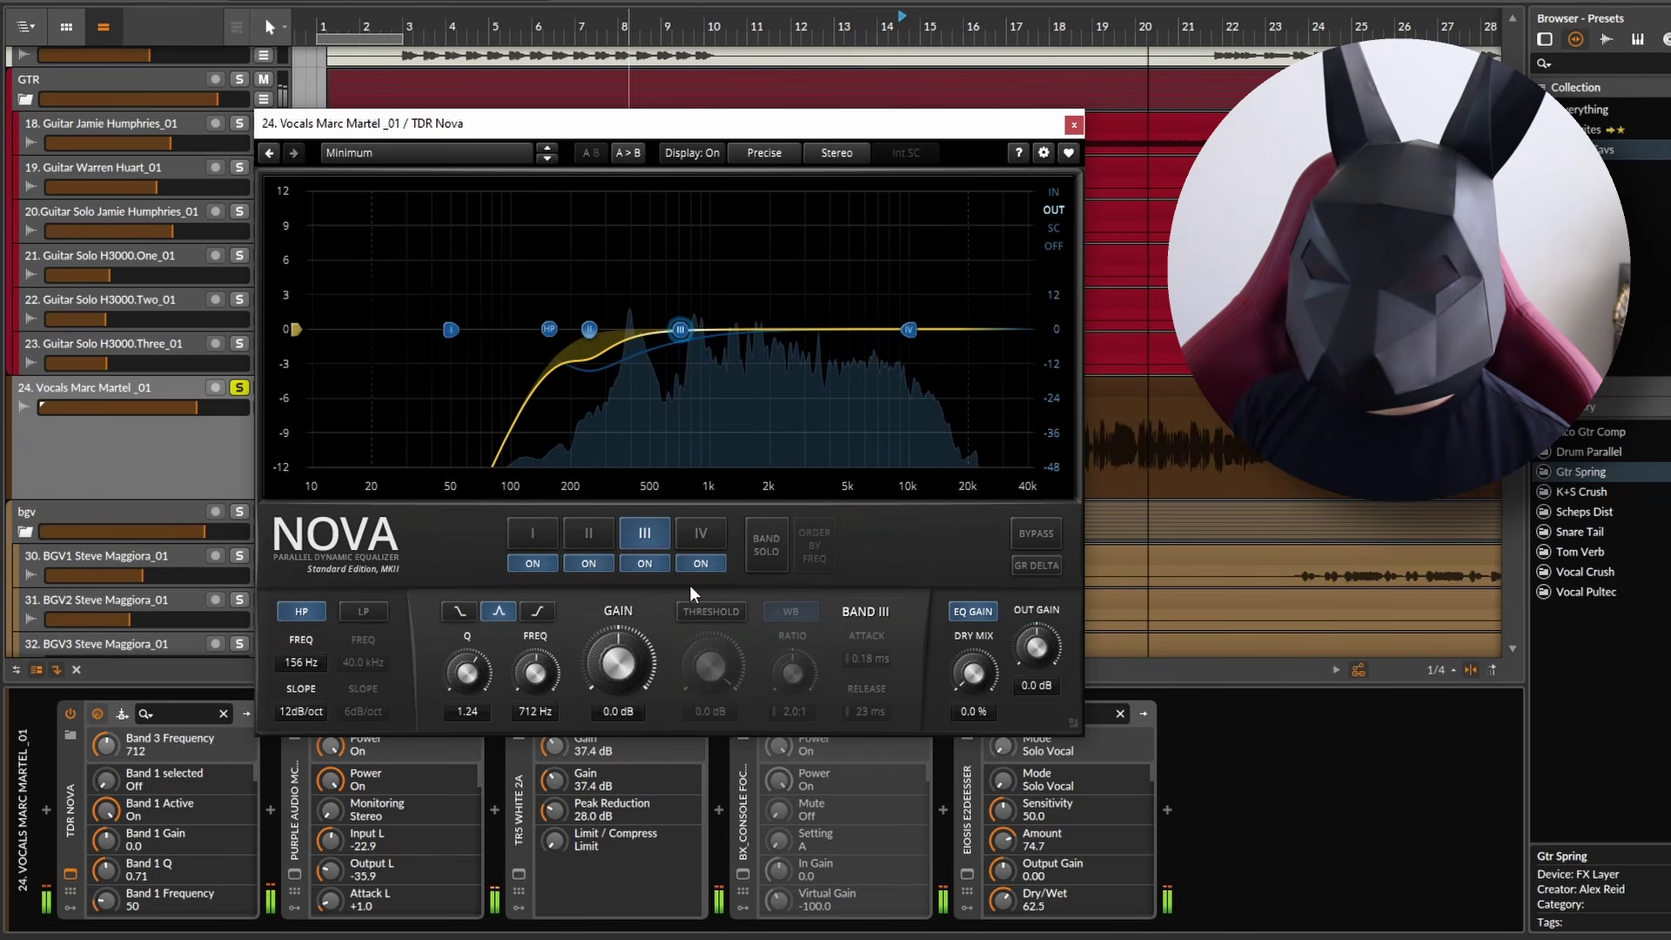
Fine-tune band III by ear to about 763 Hz, switching Band Solo on and off, and leave it off.
left_click(773, 556)
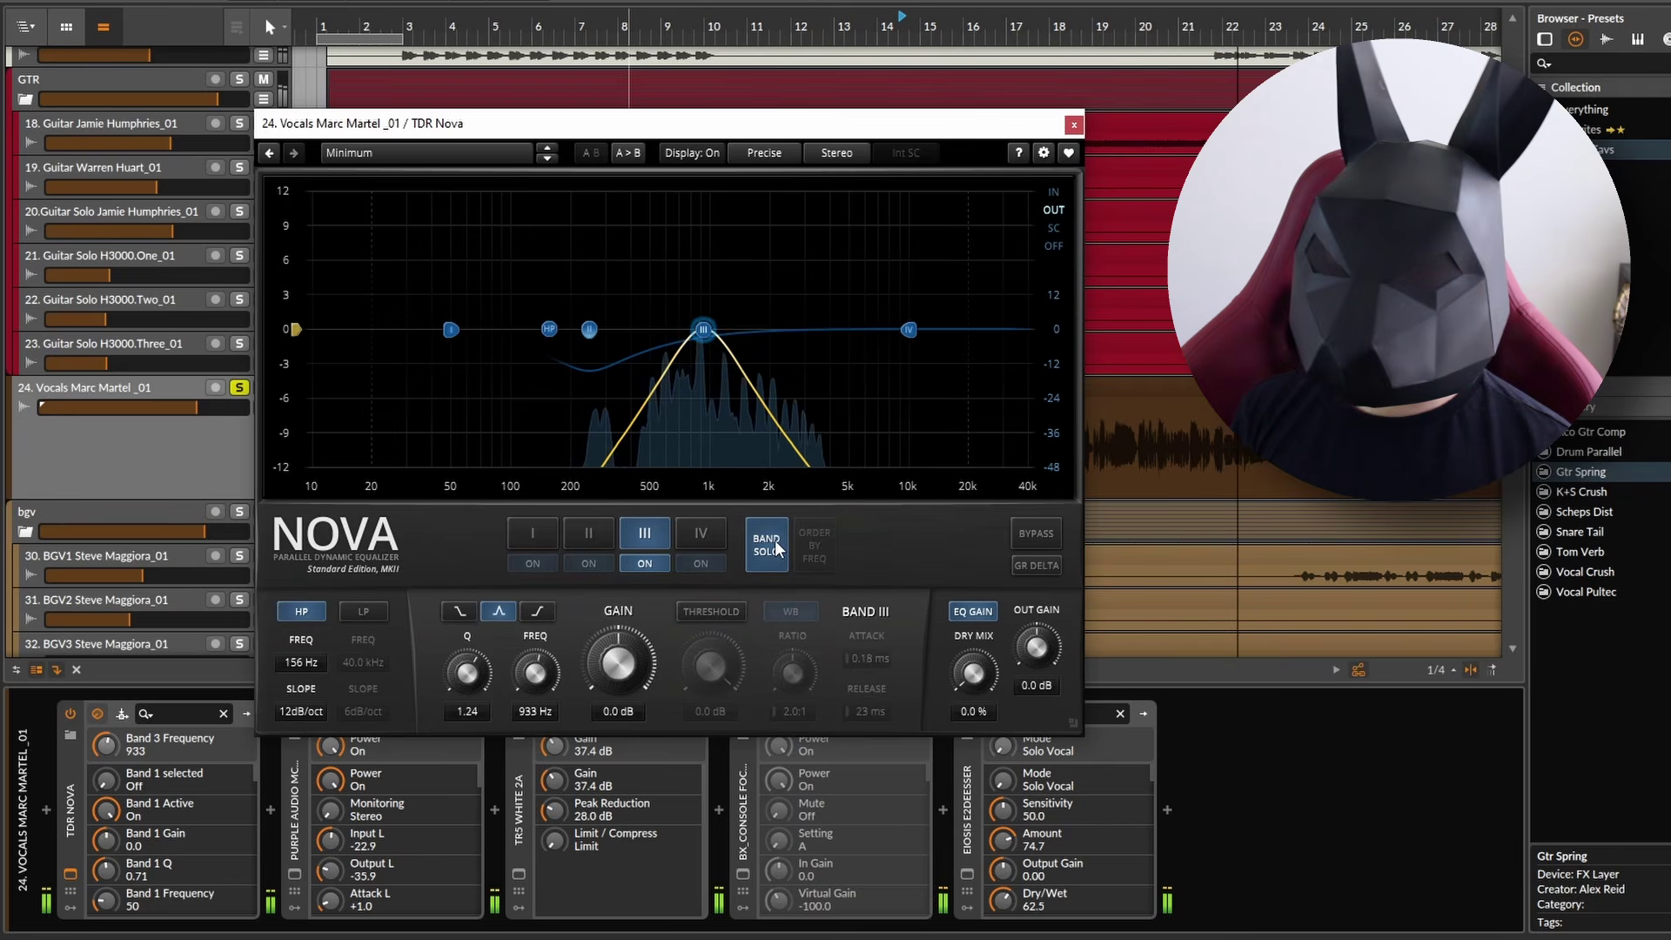
left_click(774, 541)
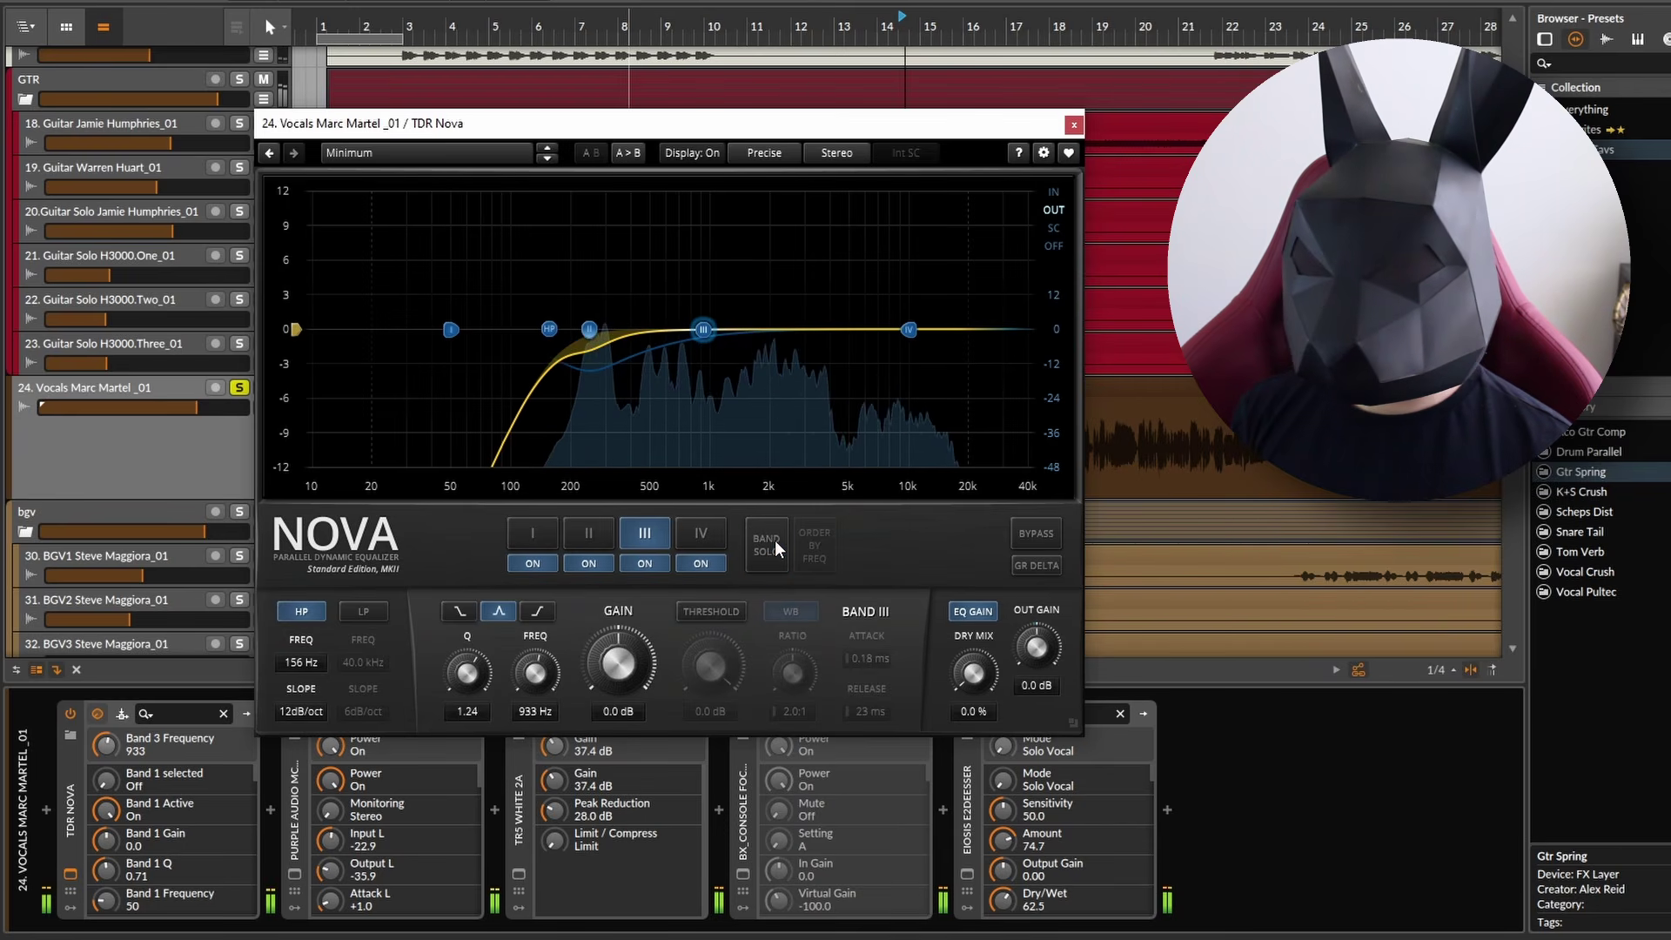
left_click(775, 540)
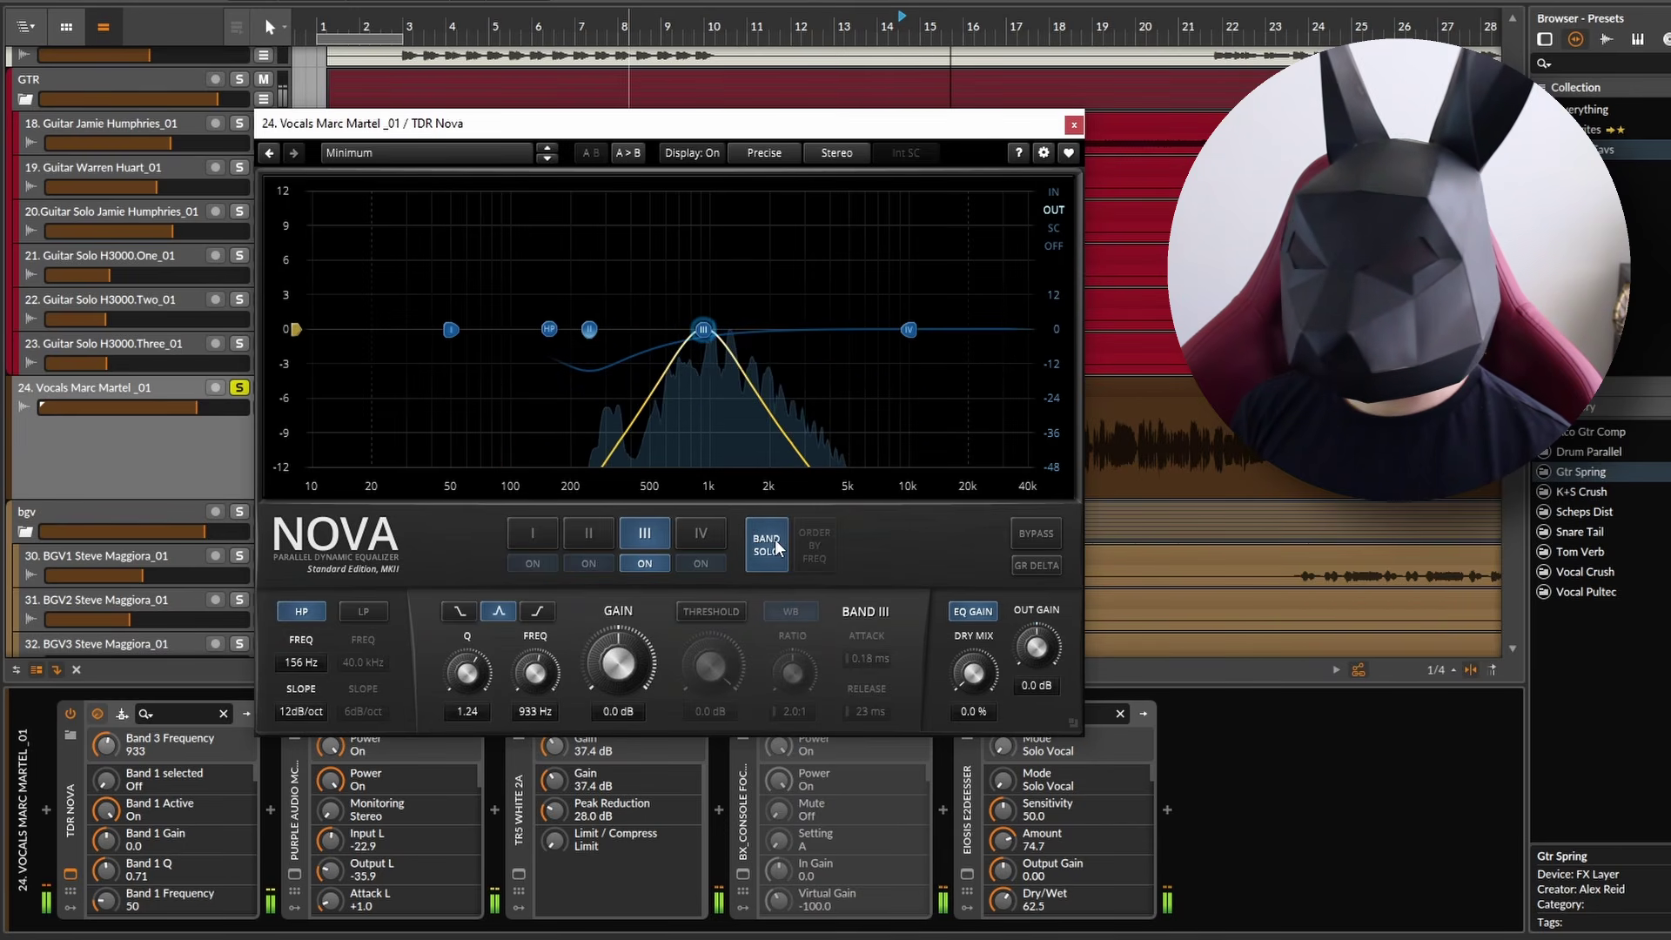
left_click_drag(536, 673, 534, 688)
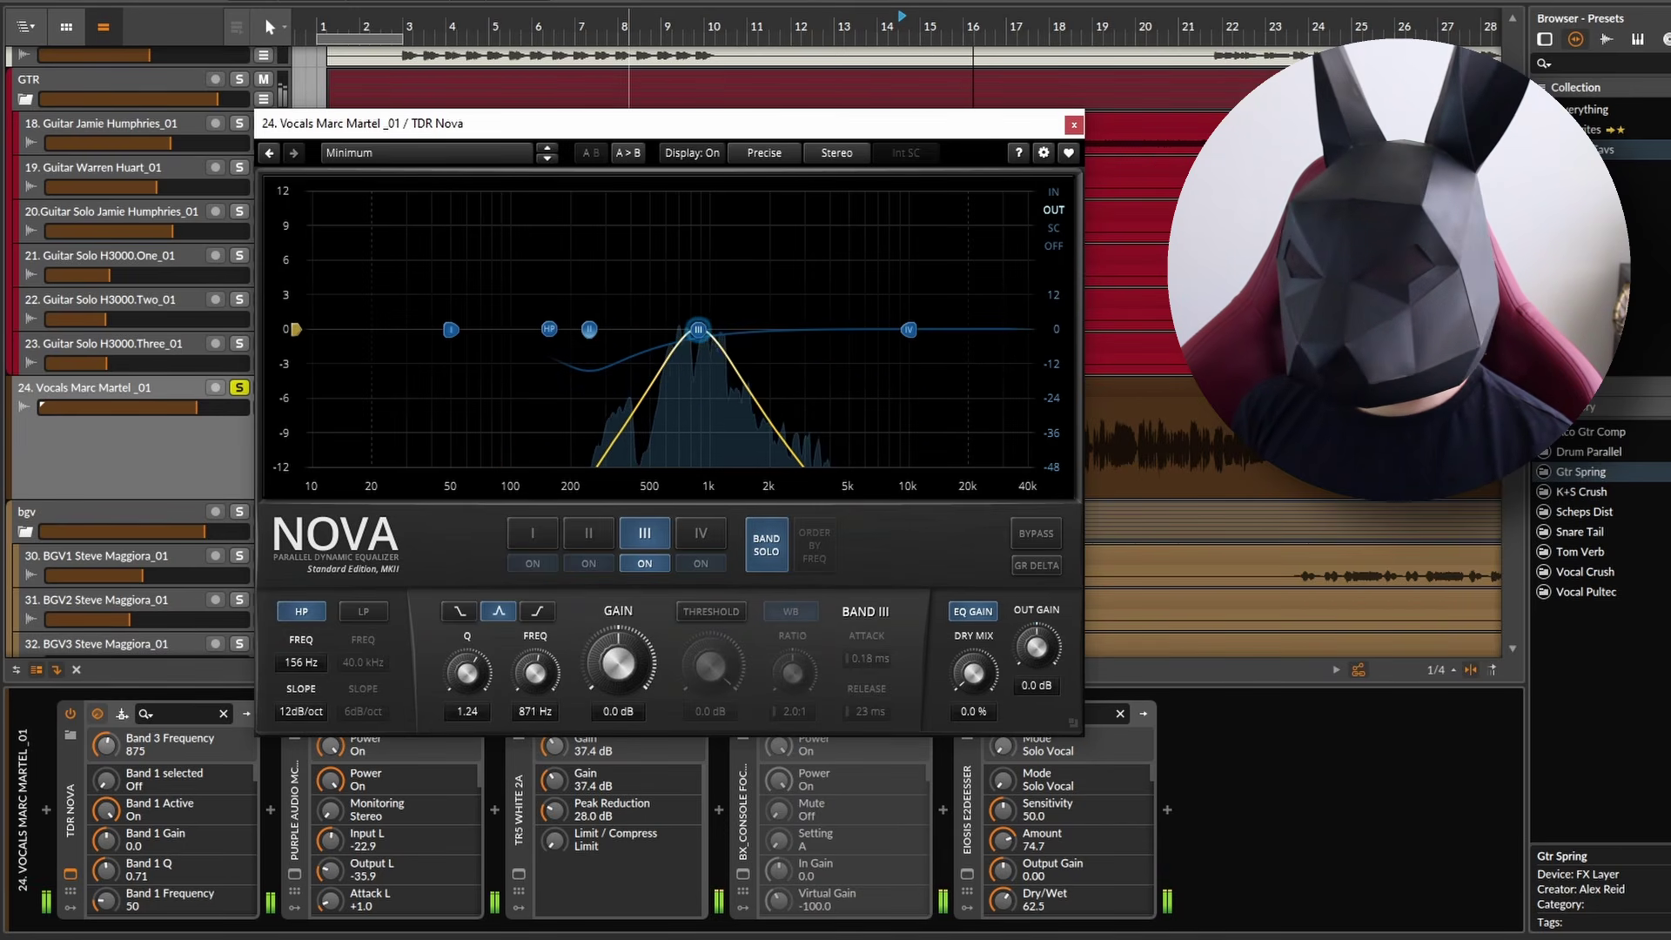
left_click(770, 547)
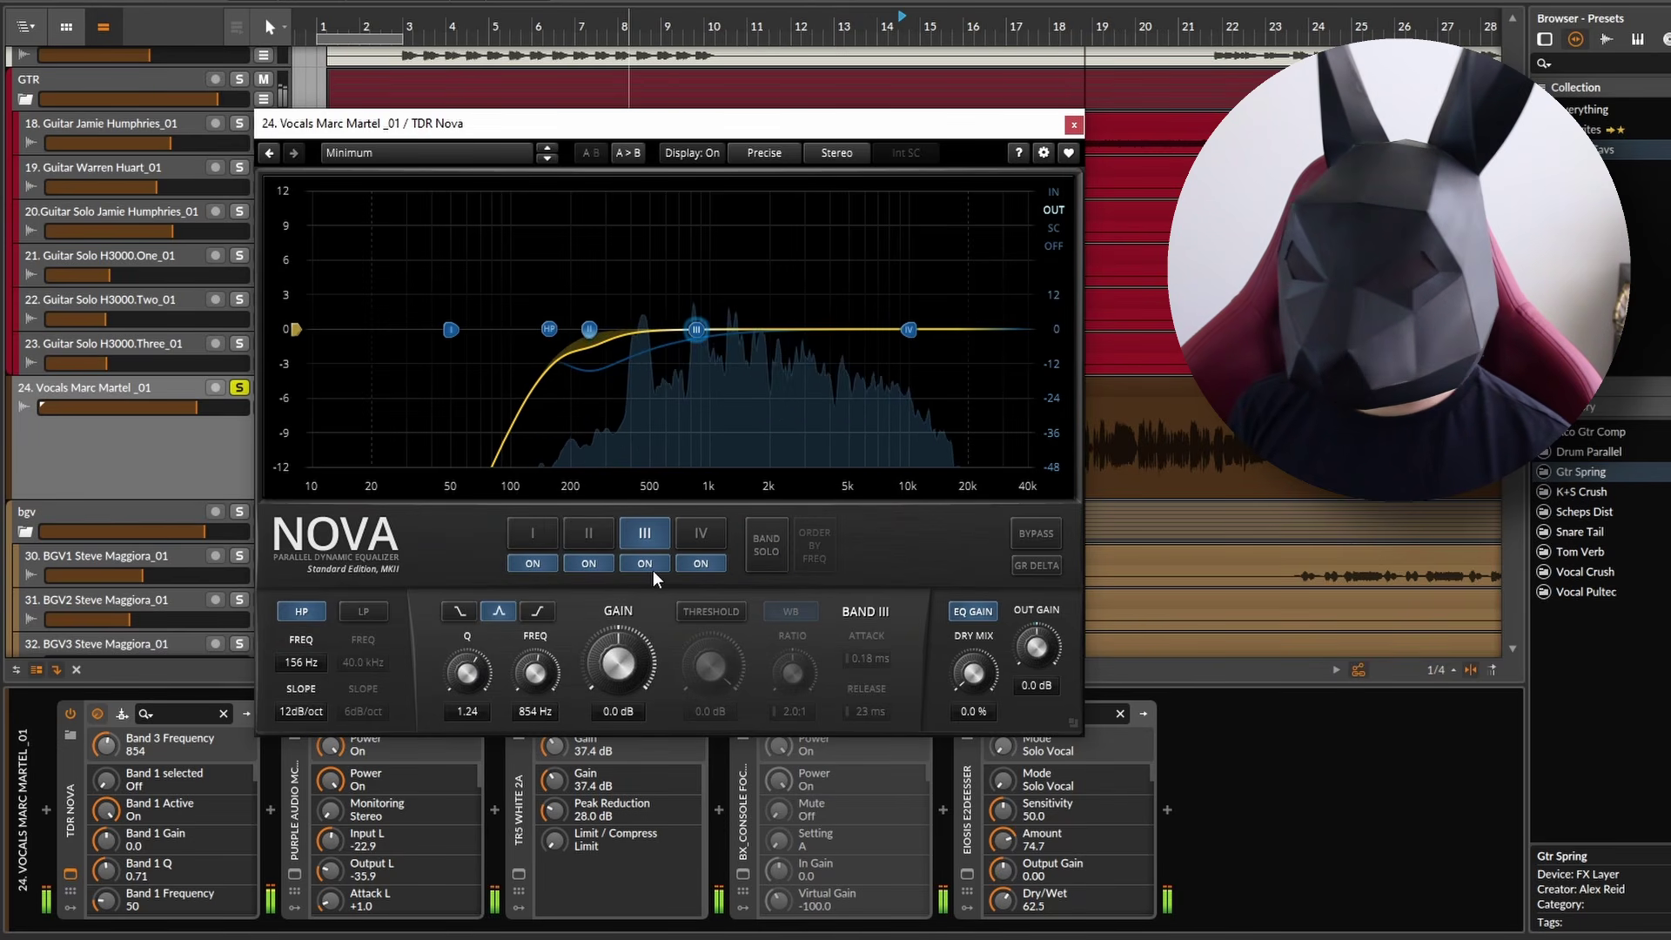
left_click_drag(538, 672, 553, 681)
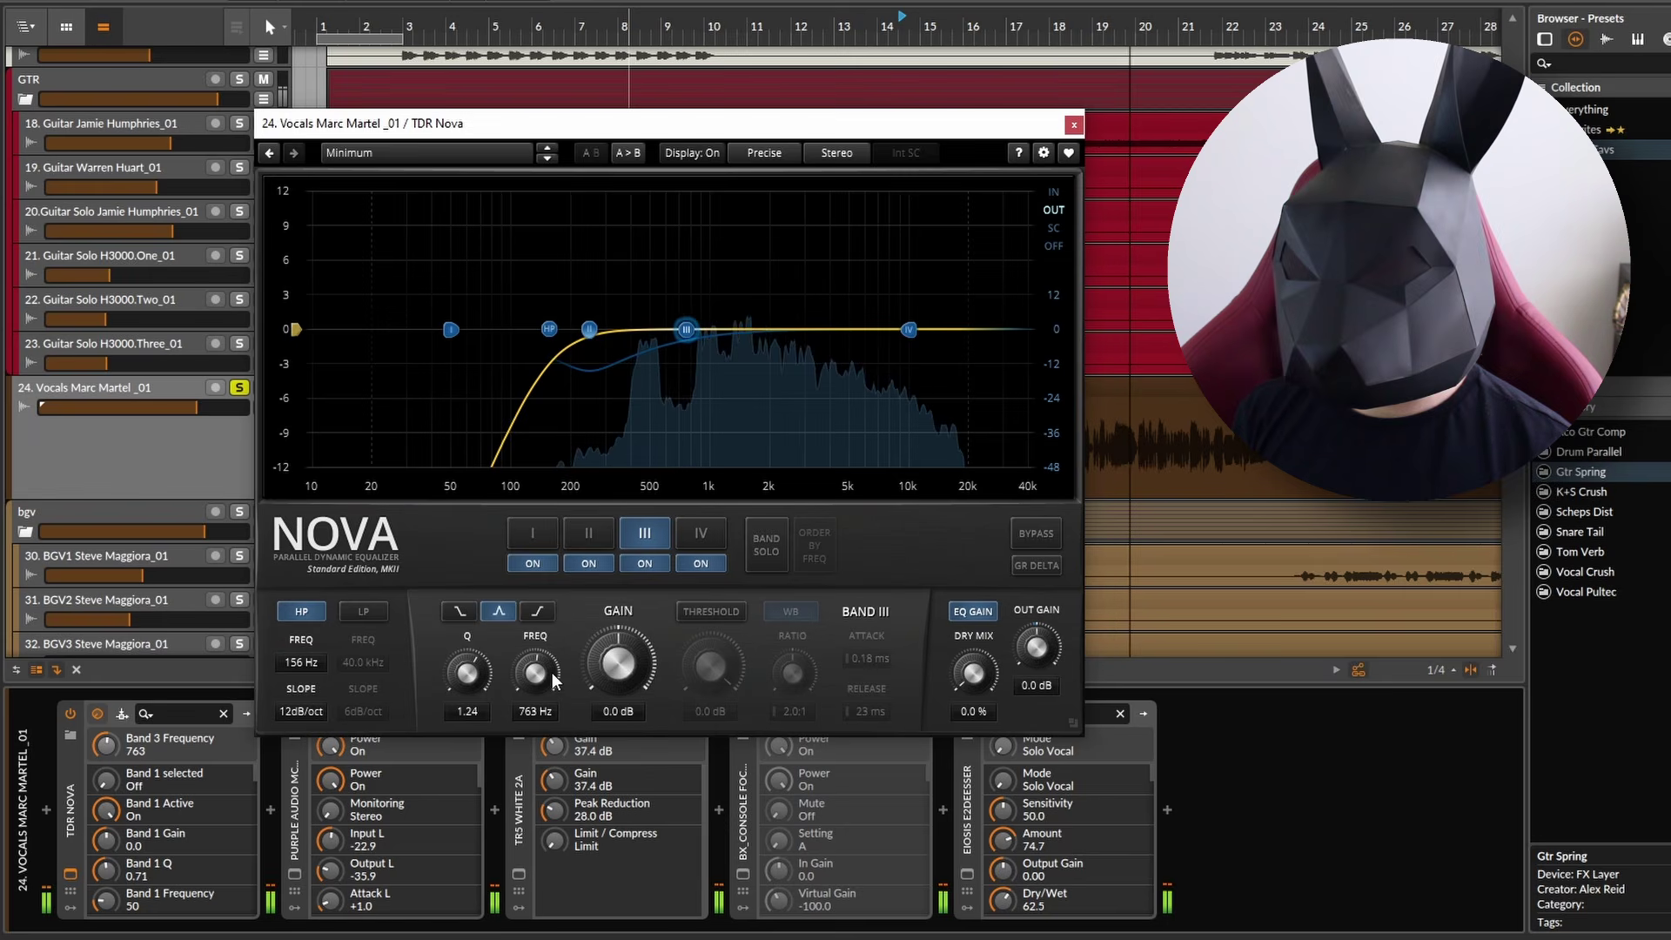
left_click(766, 547)
left_click(767, 547)
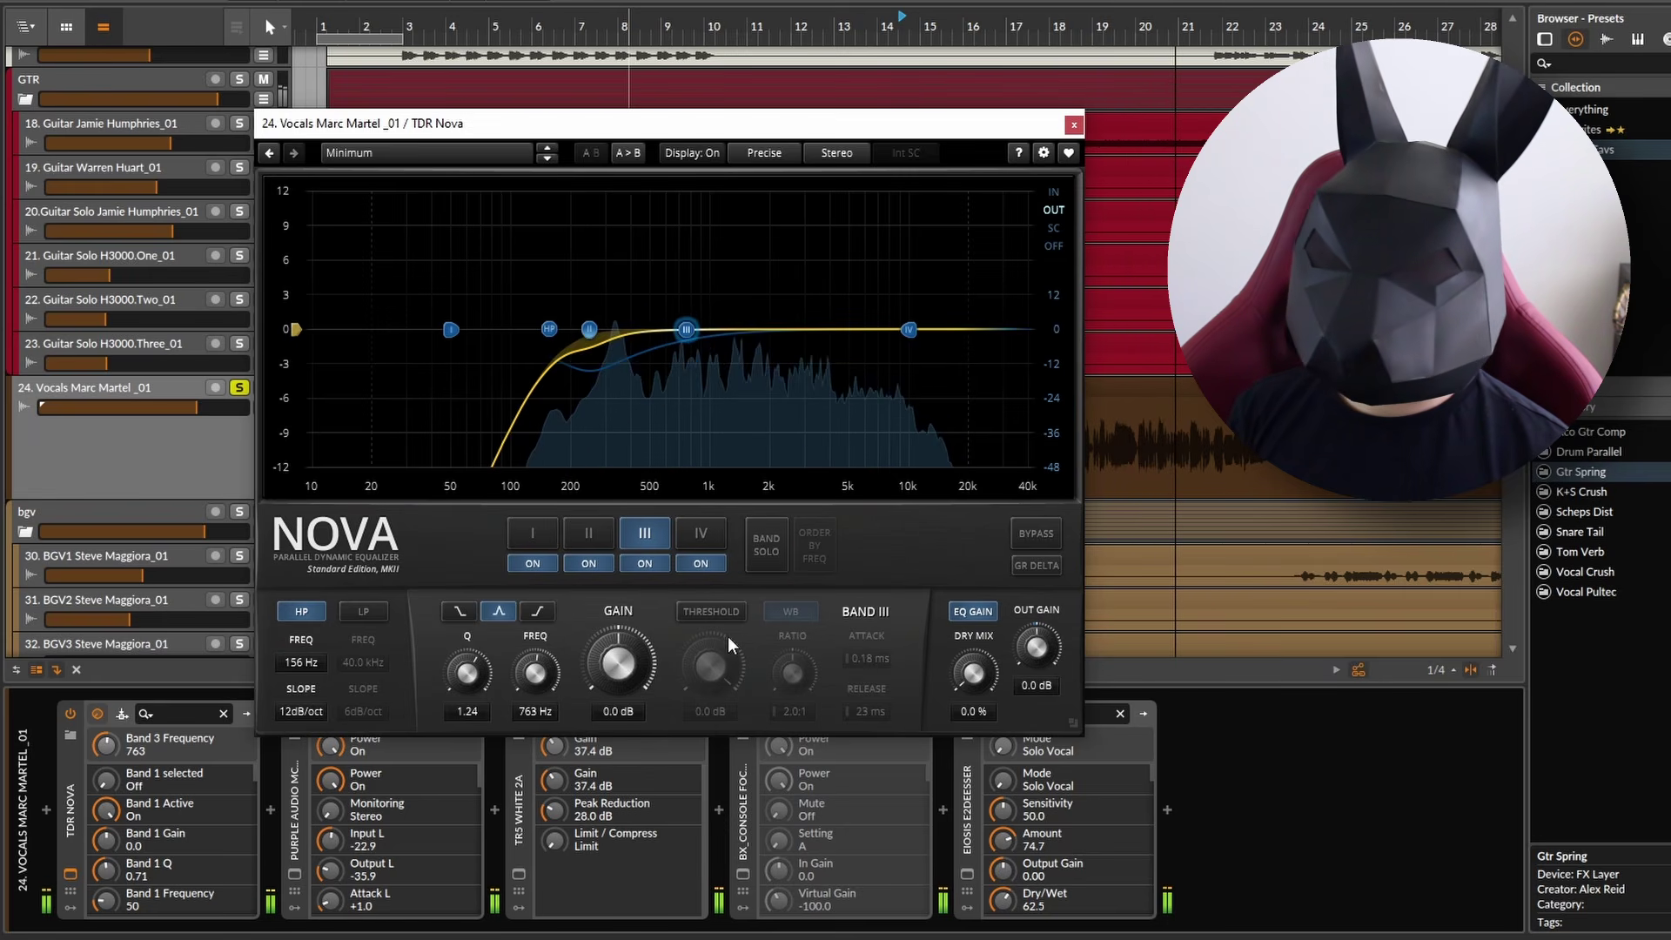
Enable dynamic processing on band III and set its threshold to -8.6 dB.
left_click(728, 616)
left_click_drag(711, 666, 702, 718)
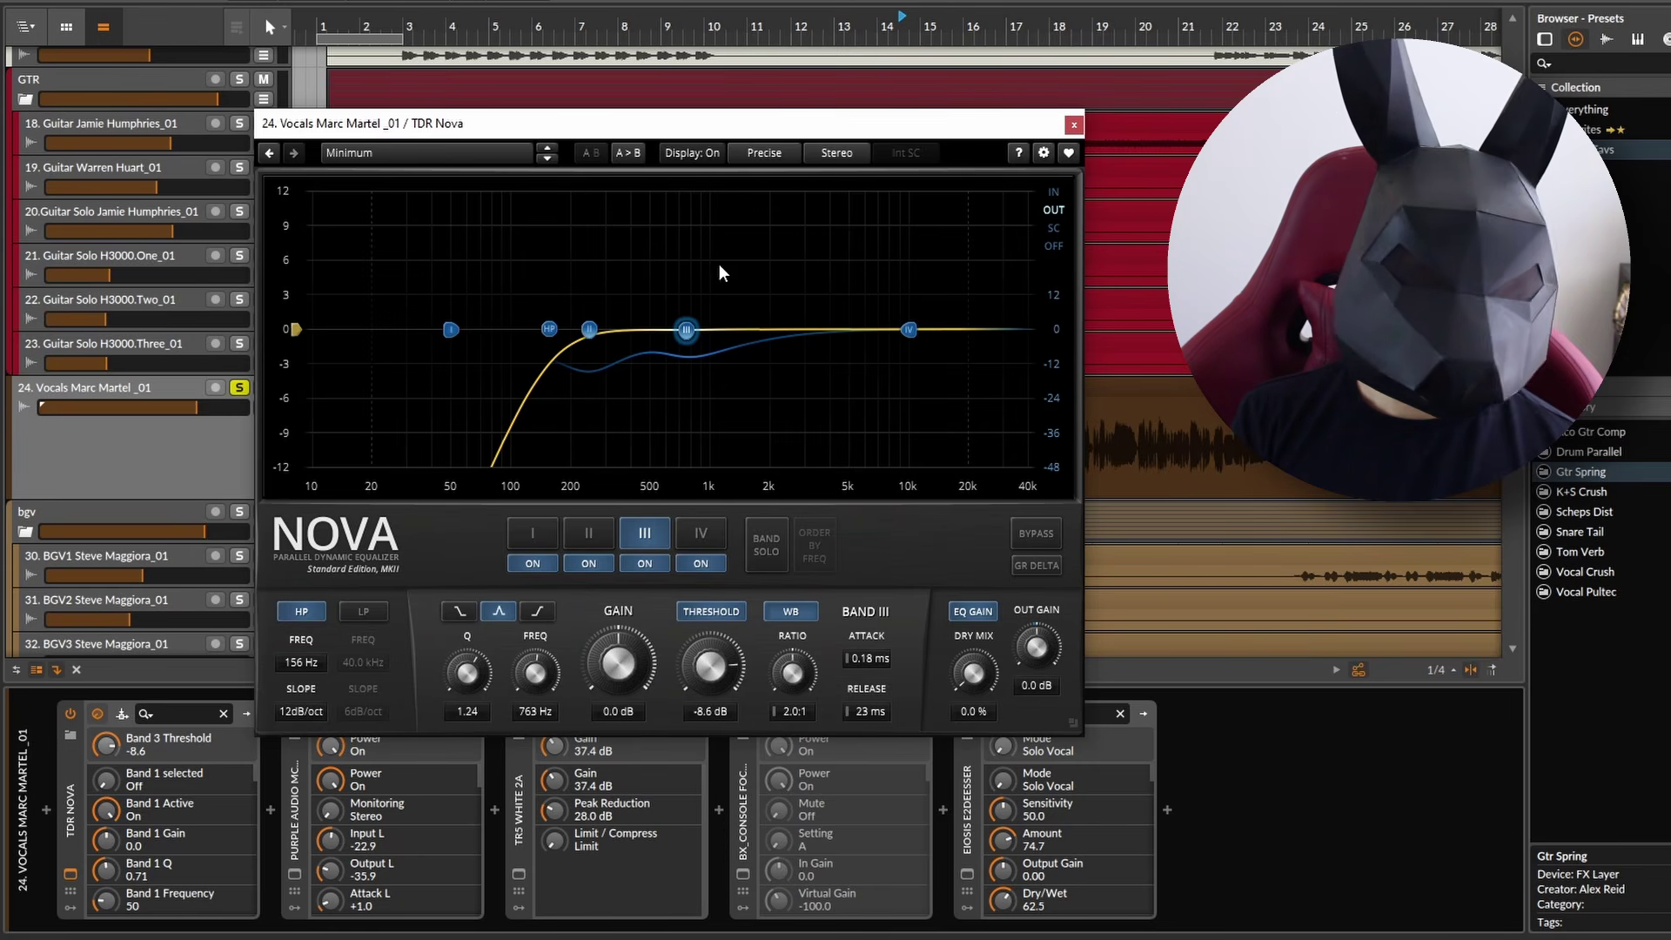
Play the vocal and deactivate the Nova EQ in the device chain to hear the unprocessed sound.
key("space")
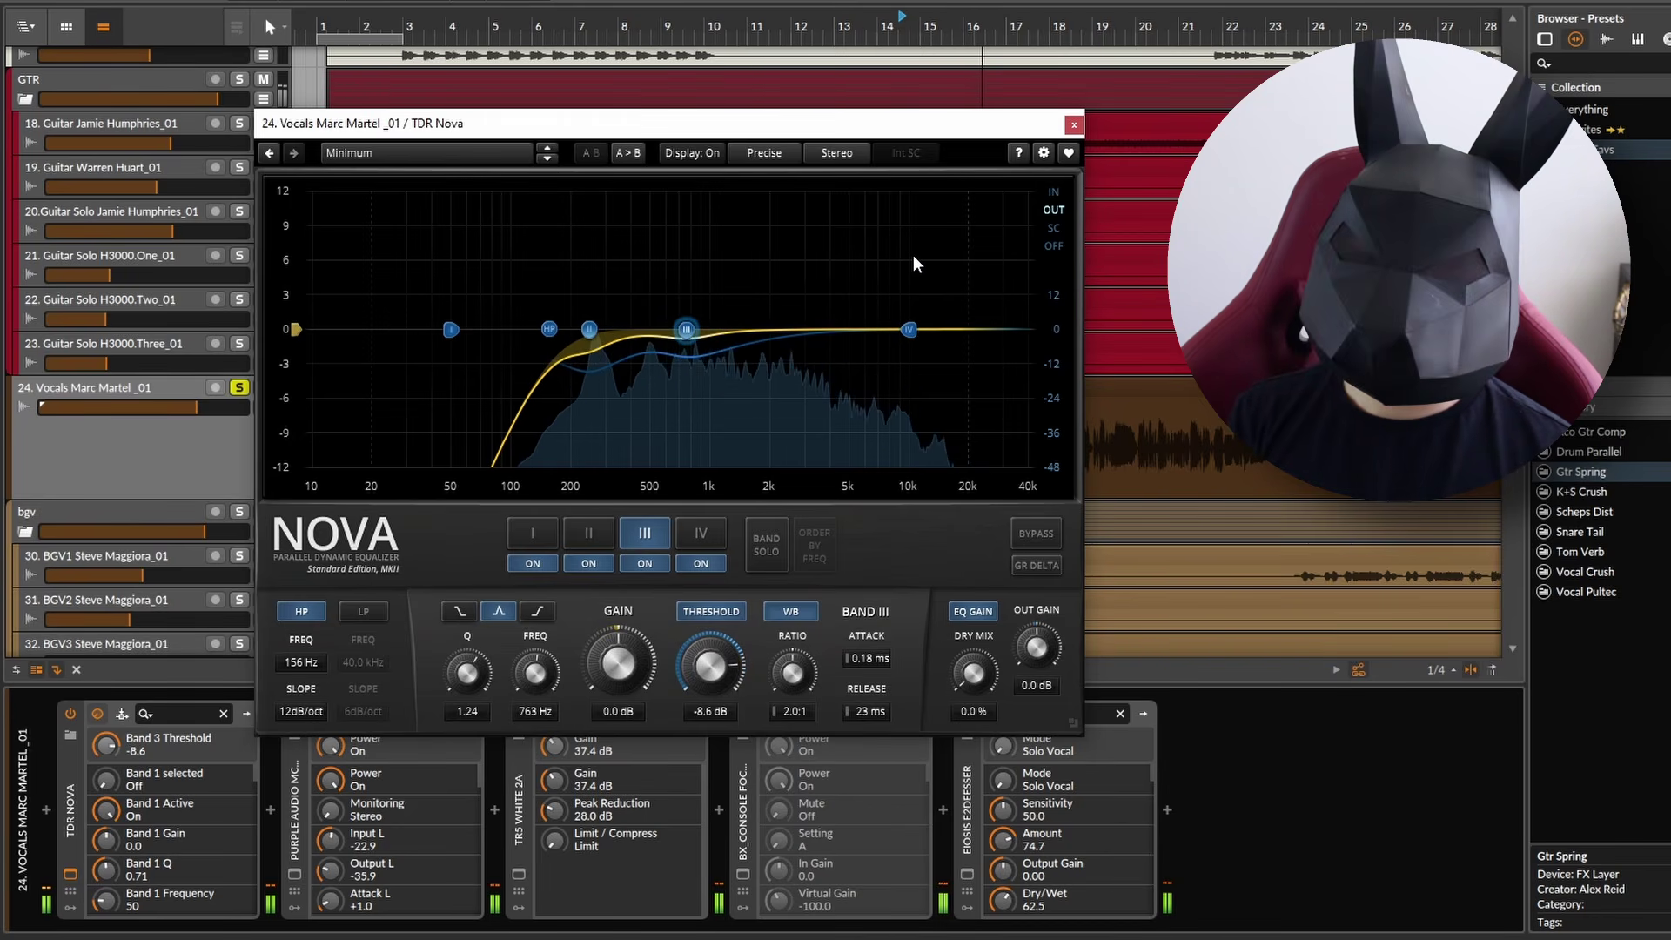
left_click(69, 714)
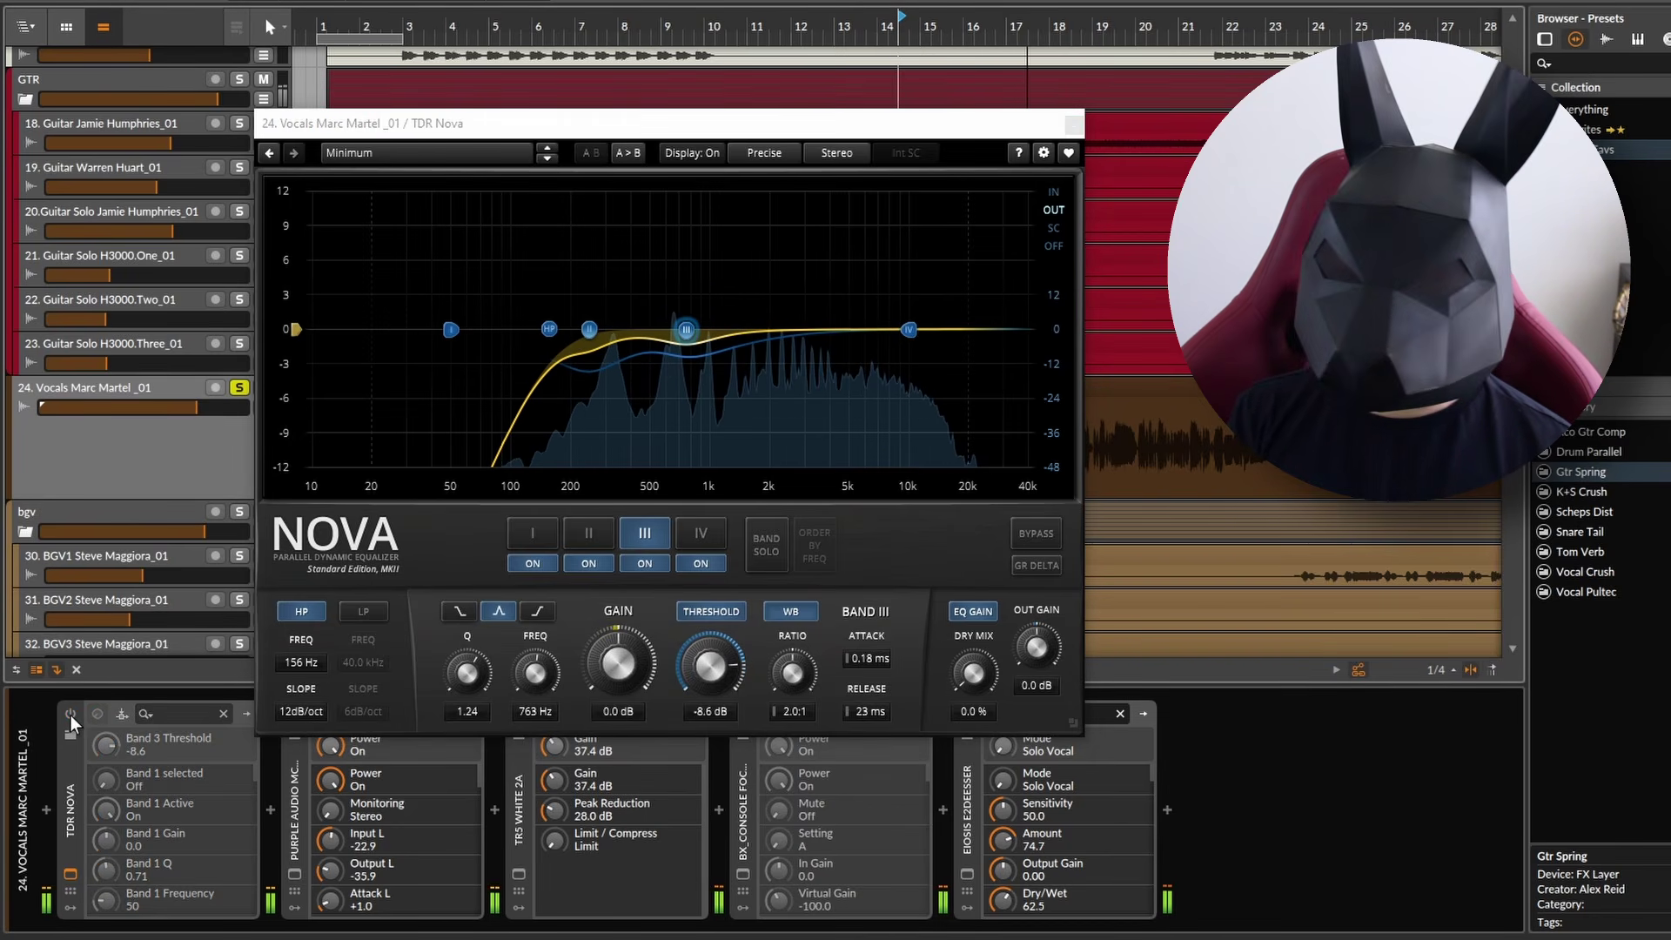